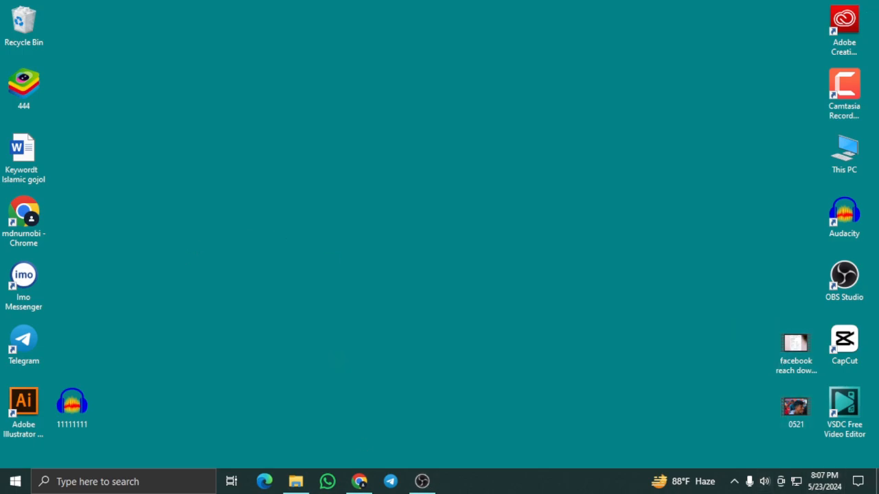
pyautogui.rightClick(256, 139)
pyautogui.rightClick(215, 122)
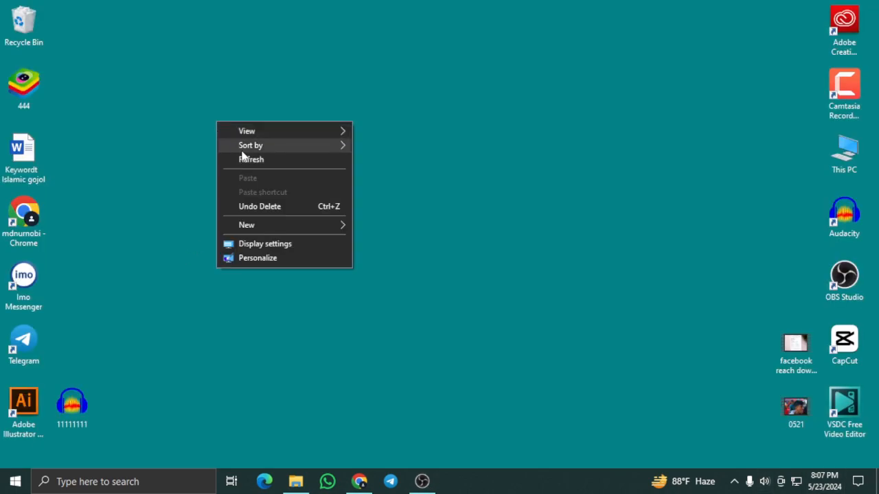
pyautogui.click(244, 159)
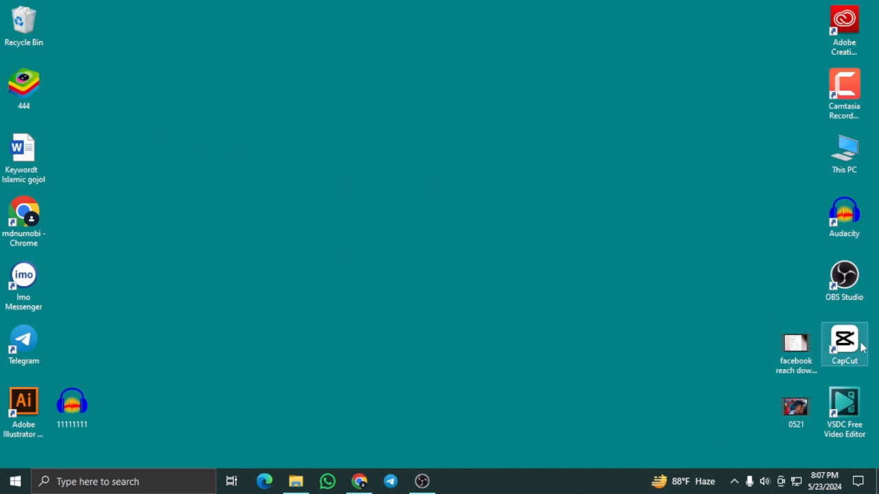
pyautogui.rightClick(373, 190)
pyautogui.click(418, 228)
# - Launch CapCut, maximize its window and create a new project
pyautogui.doubleClick(857, 341)
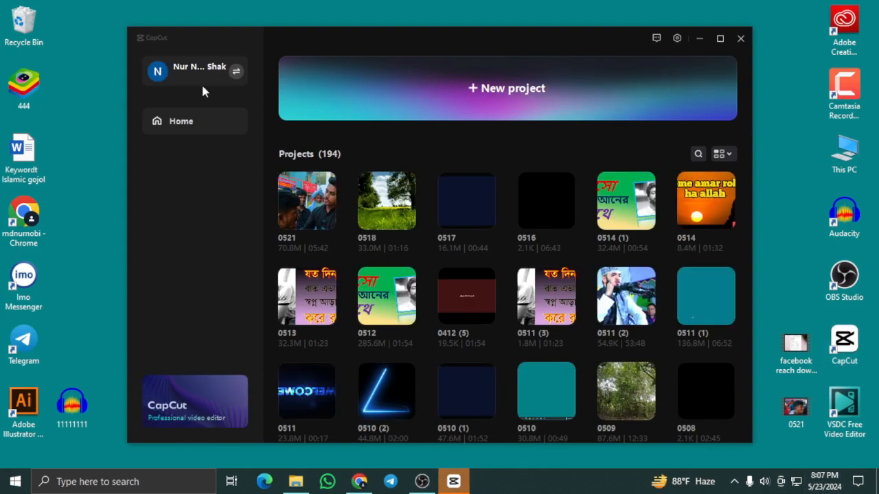
pyautogui.doubleClick(631, 33)
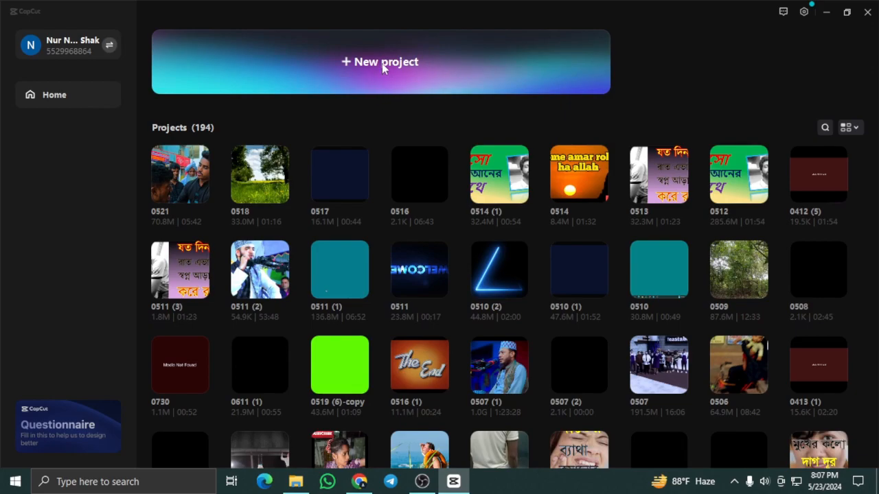
pyautogui.click(376, 65)
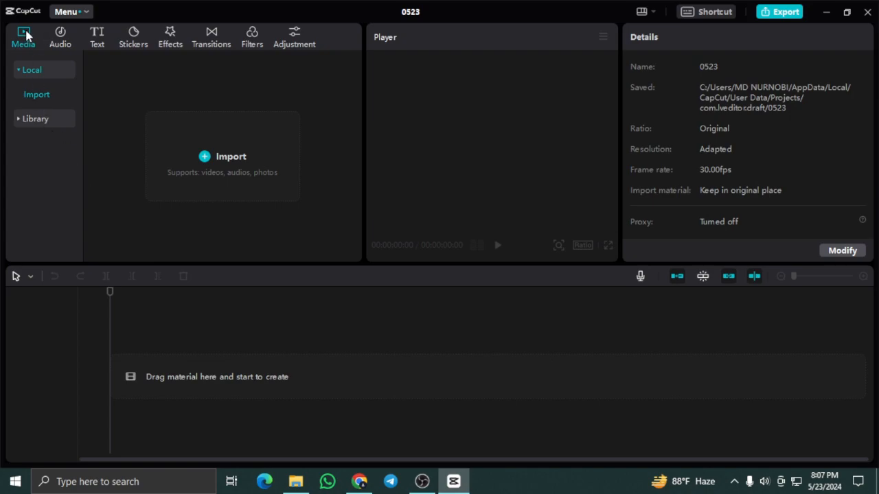
# - Browse the built-in stock media library, looking through the B&W and Animation clips
pyautogui.click(20, 70)
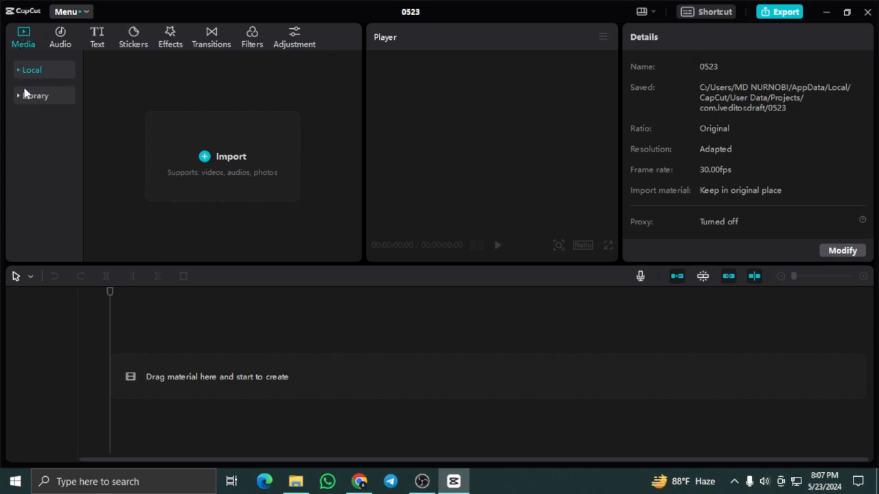
pyautogui.click(25, 97)
pyautogui.scroll(-5, 192, 158)
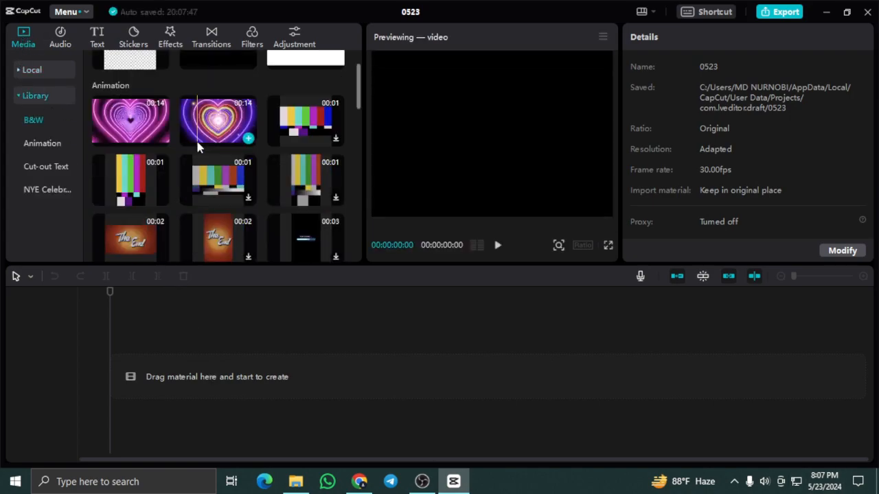
pyautogui.scroll(-8, 216, 172)
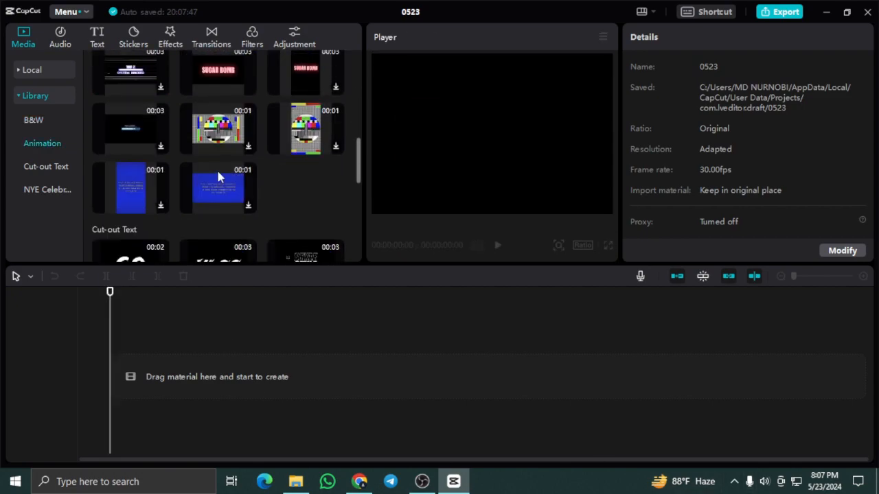
pyautogui.scroll(3, 219, 179)
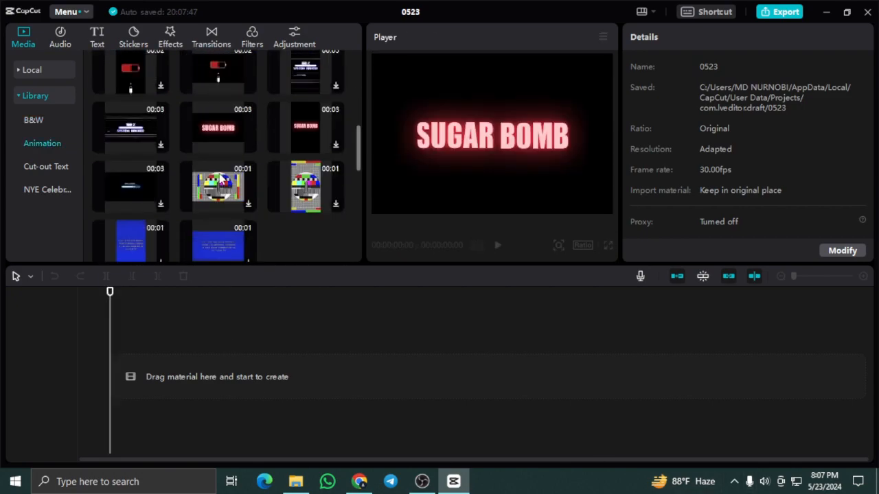
pyautogui.scroll(5, 219, 175)
pyautogui.scroll(-2, 216, 172)
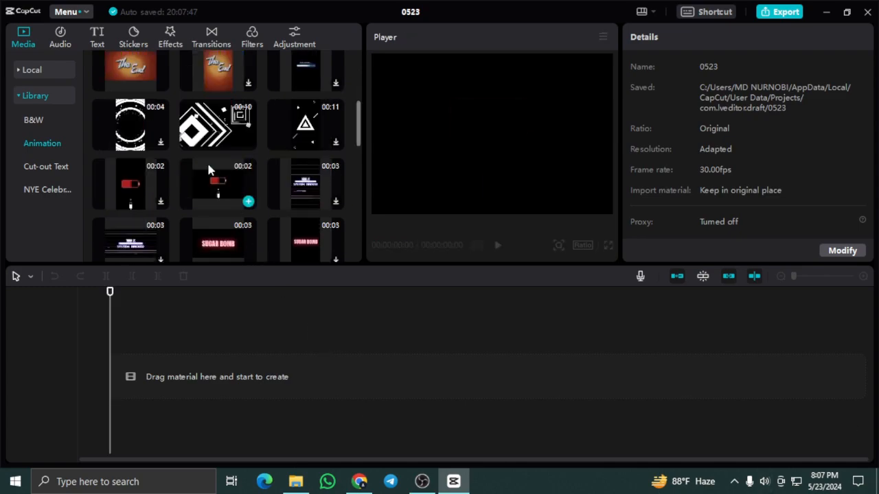
pyautogui.scroll(4, 211, 169)
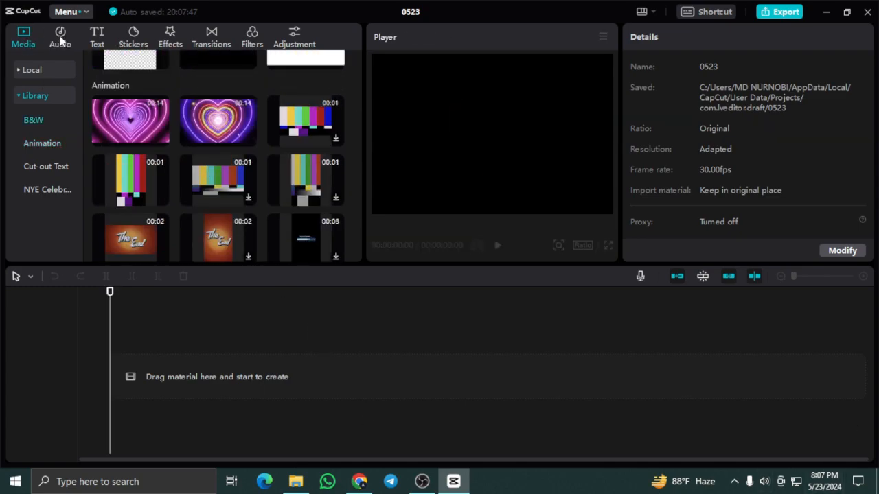
# - Look through the music categories offered in the audio library
pyautogui.click(61, 38)
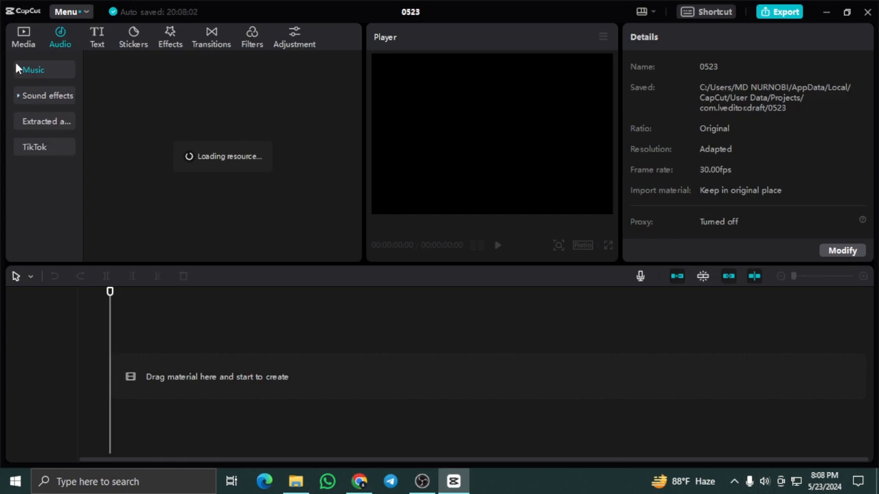
pyautogui.click(41, 72)
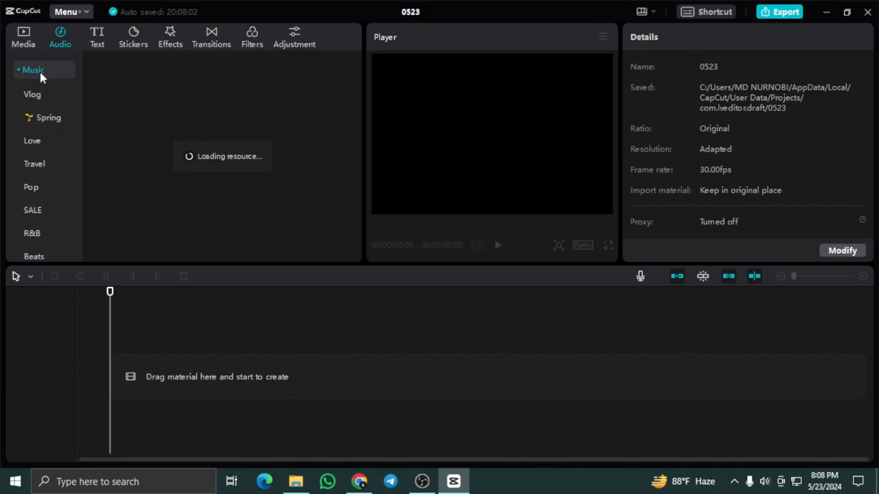
pyautogui.scroll(-2, 44, 144)
pyautogui.scroll(2, 48, 201)
pyautogui.scroll(-4, 29, 157)
pyautogui.scroll(2, 54, 213)
pyautogui.scroll(2, 55, 215)
# - Look over the text, sticker, effect, transition, filter and adjustment resources in turn
pyautogui.click(96, 37)
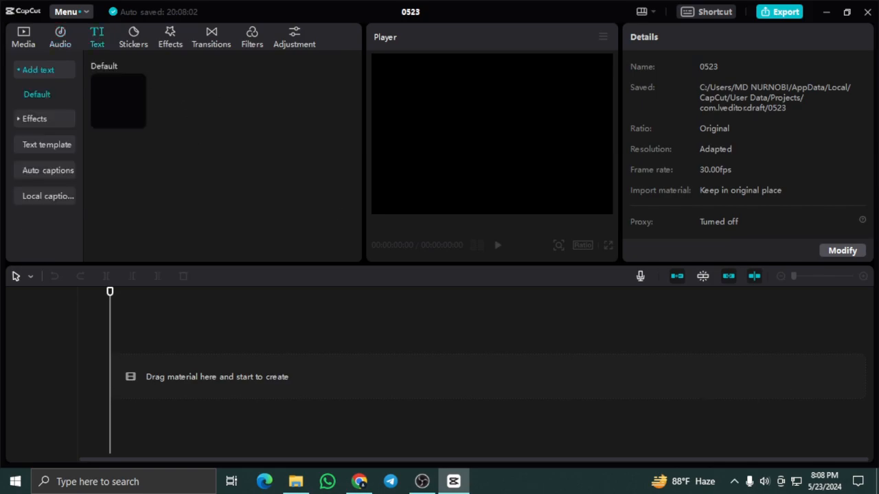
pyautogui.click(134, 38)
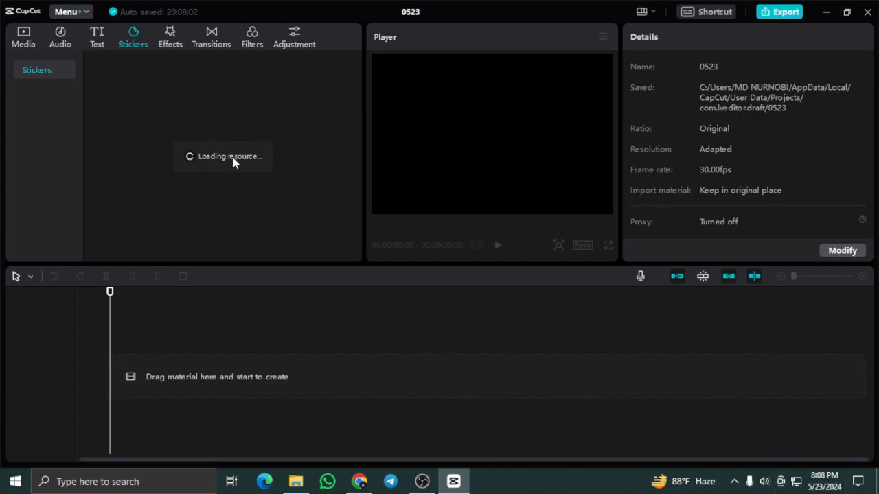
pyautogui.click(169, 39)
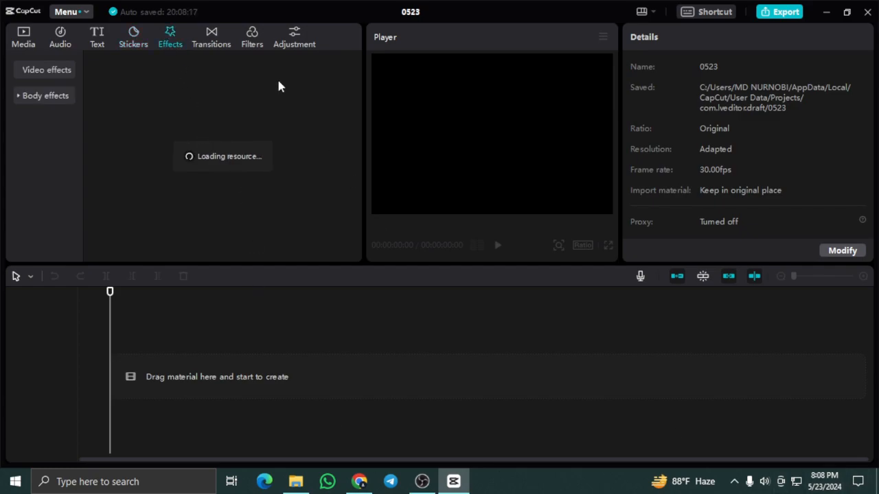
pyautogui.click(211, 38)
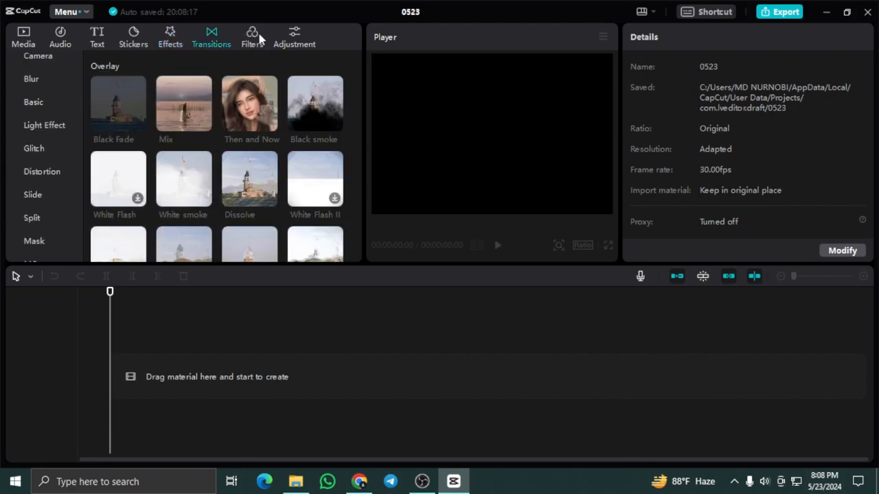
pyautogui.click(252, 38)
pyautogui.click(294, 38)
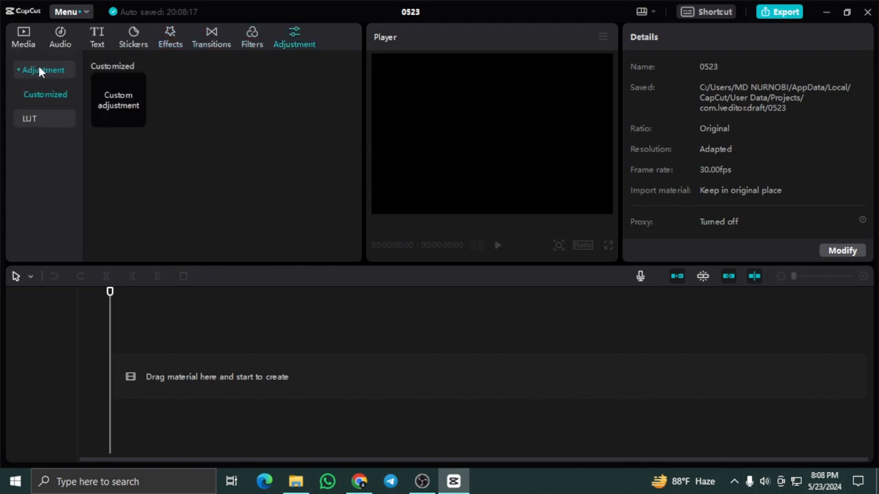
# - Import the "facebook reach down problem solve" video from the Desktop and place it at the start of the timeline
pyautogui.click(24, 39)
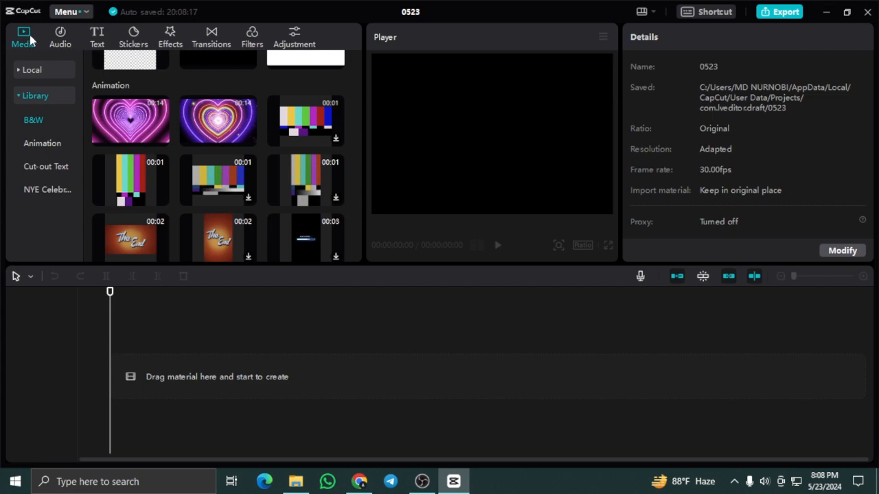
pyautogui.scroll(2, 219, 158)
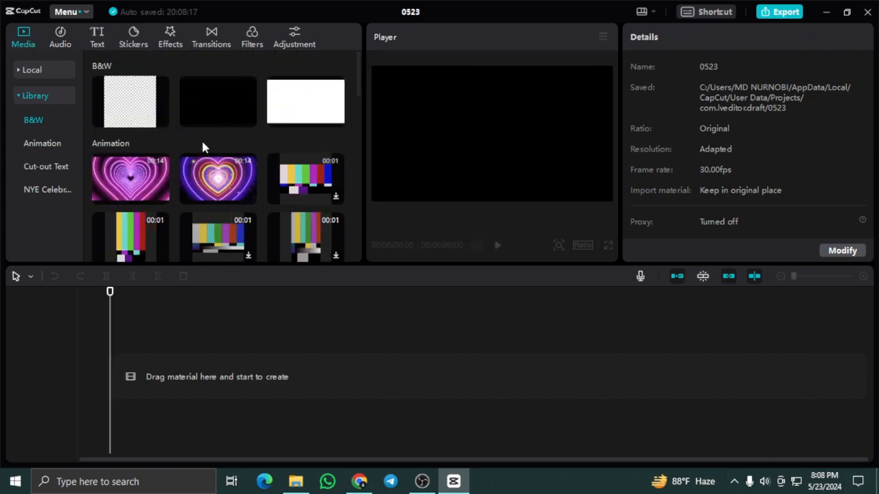
pyautogui.click(22, 70)
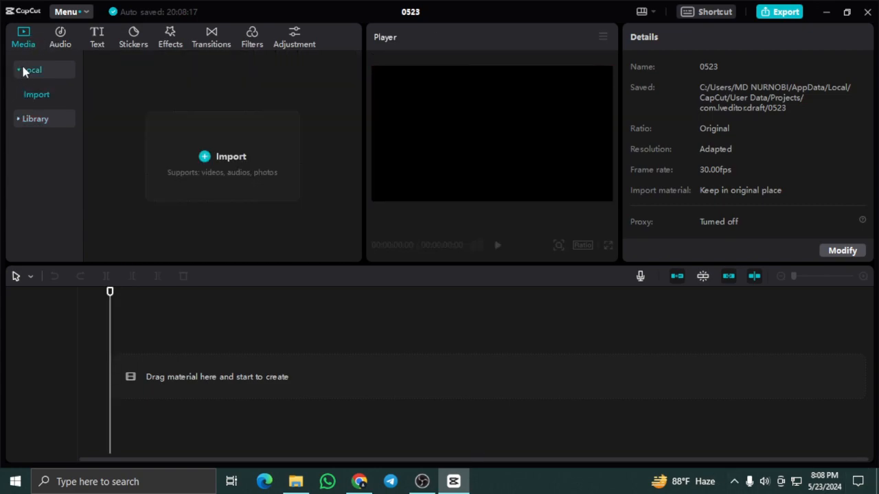
pyautogui.click(205, 157)
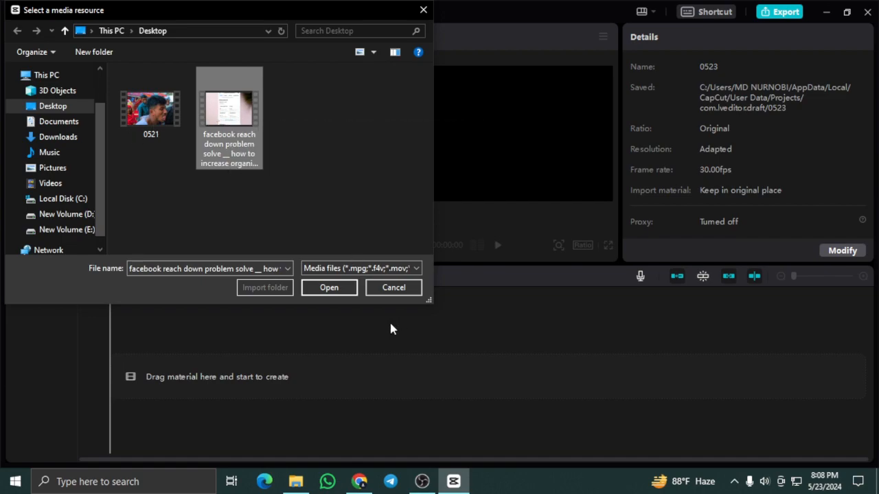
pyautogui.click(330, 288)
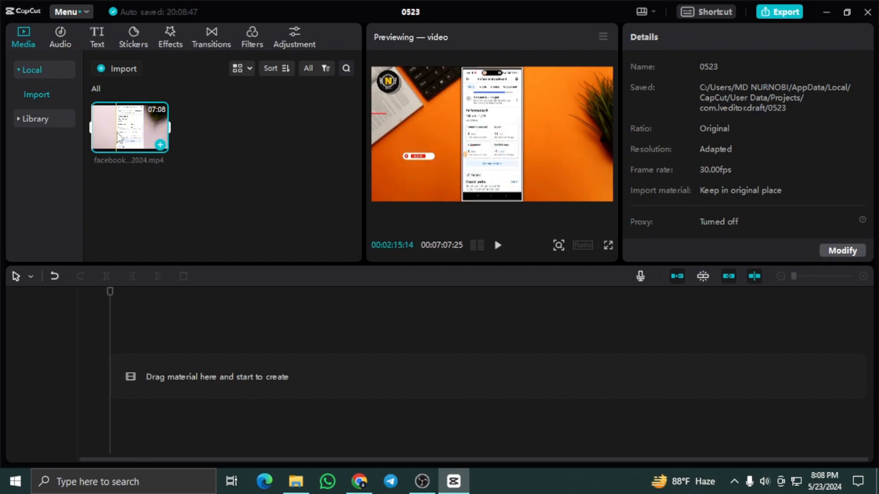
pyautogui.moveTo(118, 137); pyautogui.dragTo(124, 344)
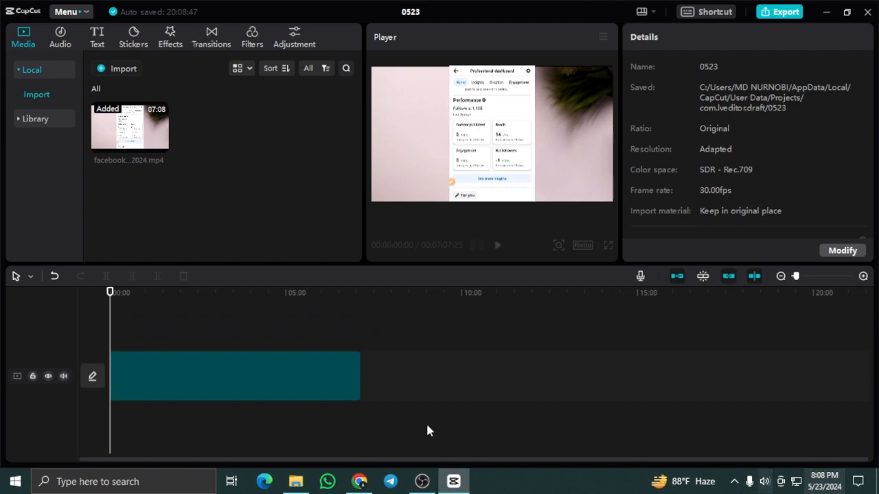
# - Select the video clip on the timeline and play a second or two of it in the preview
pyautogui.click(351, 363)
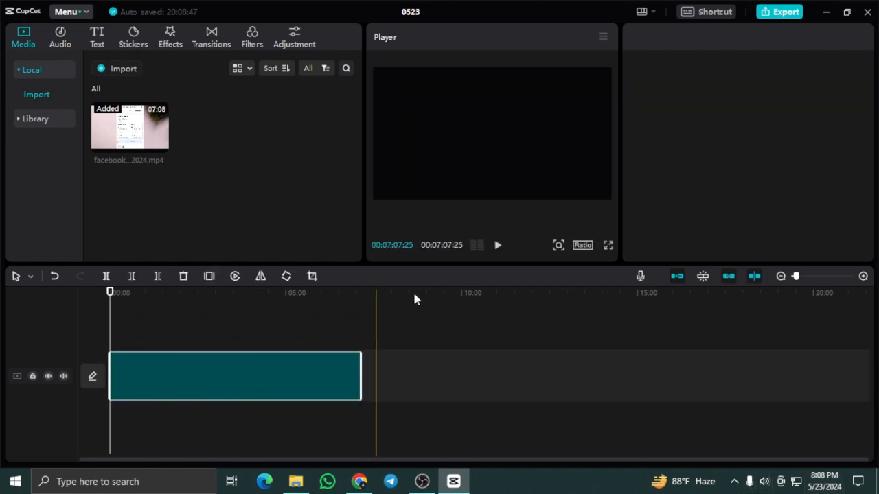
pyautogui.click(499, 247)
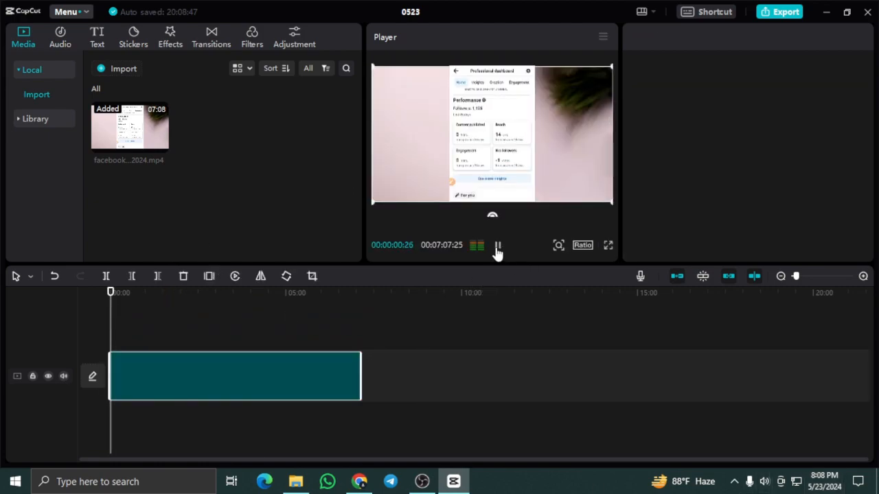
pyautogui.click(499, 247)
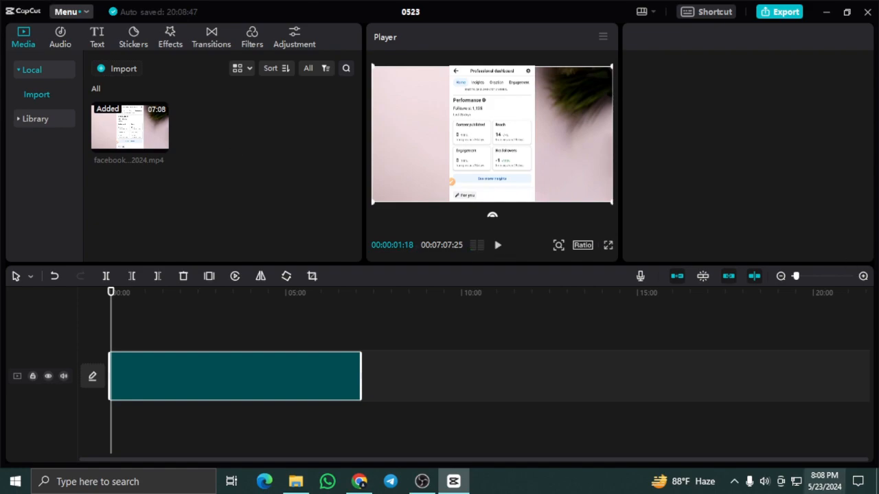
# - Lower the computer's speaker volume to 23
pyautogui.click(766, 482)
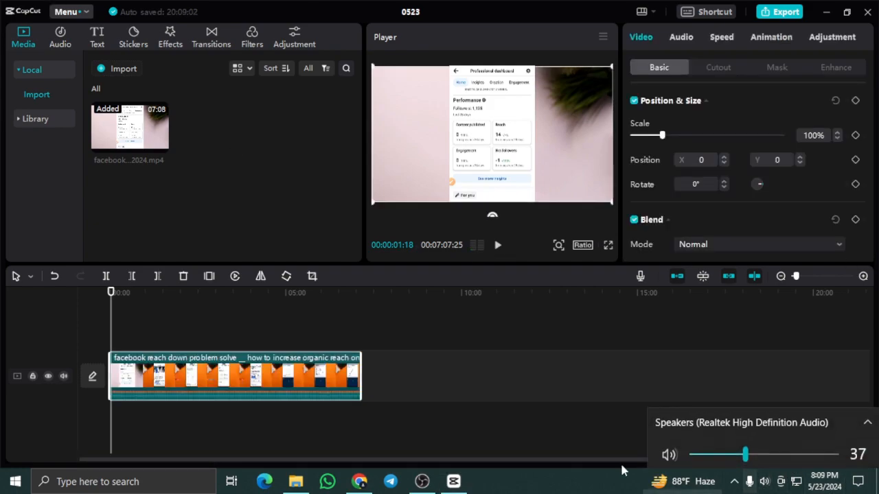
pyautogui.click(726, 451)
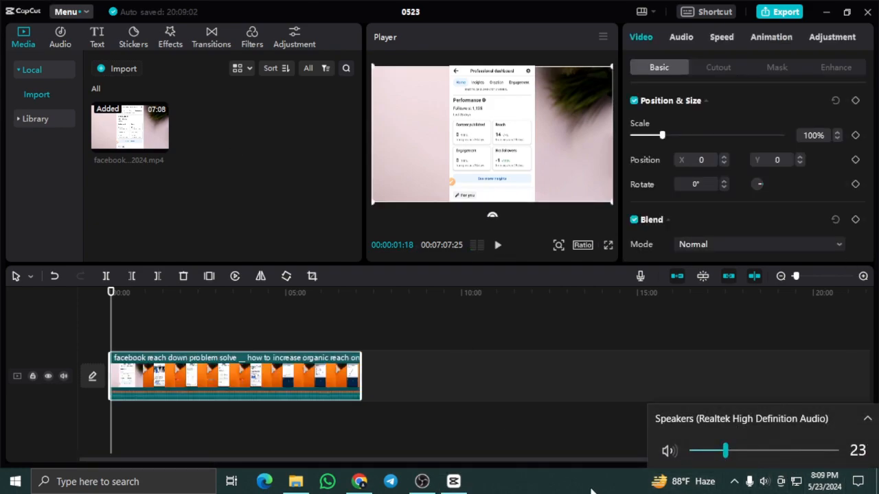
pyautogui.click(320, 102)
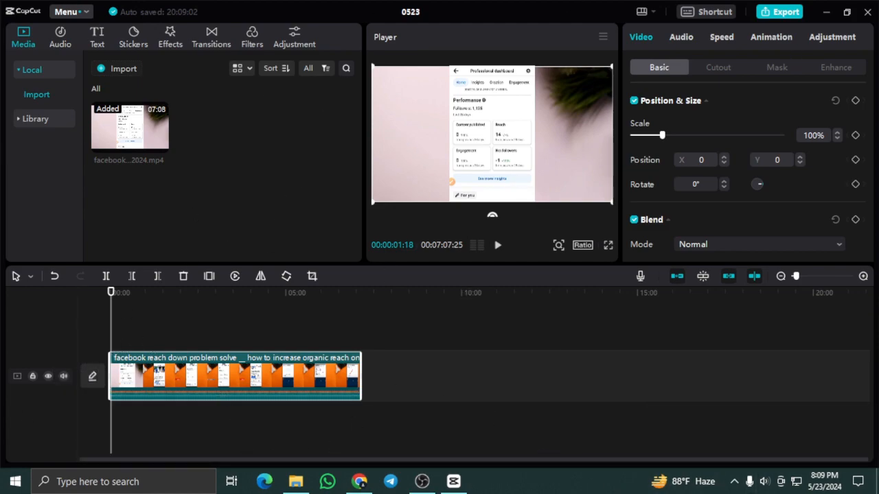
# - Set the project's aspect ratio to 2:1, enlarge the clip to 112% to fill the frame, and return the playhead to the start
pyautogui.moveTo(112, 302); pyautogui.dragTo(146, 307)
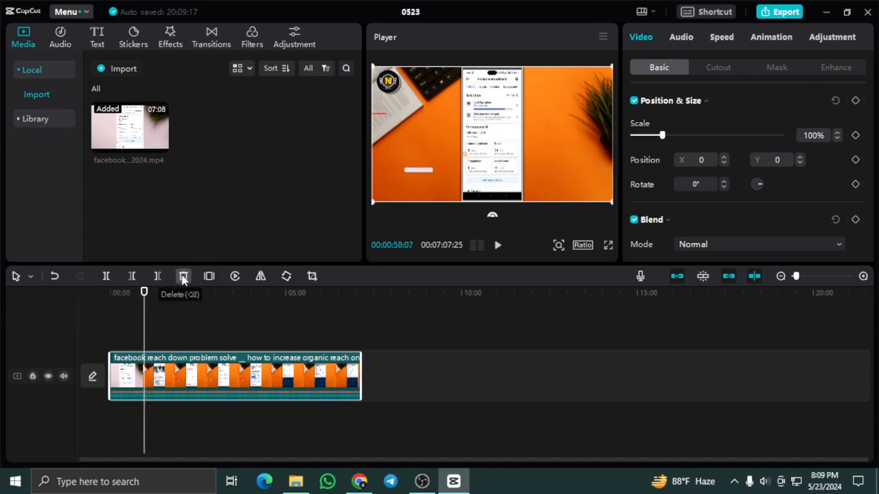
pyautogui.click(588, 246)
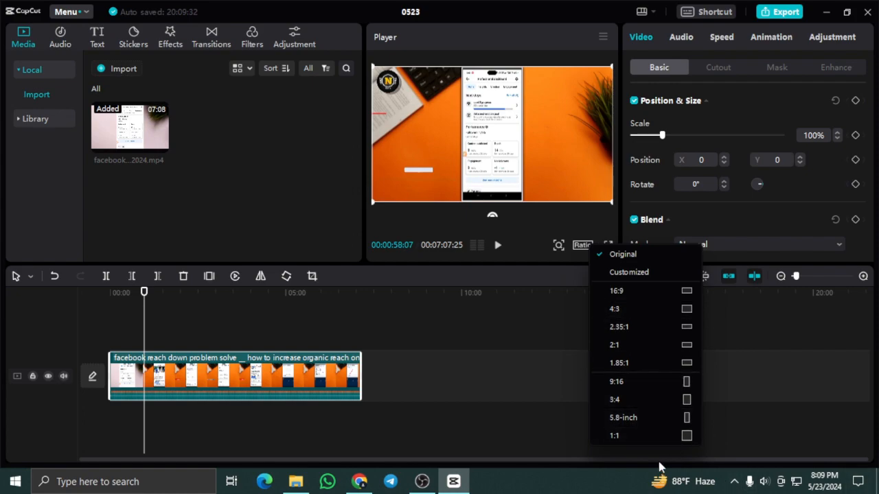
pyautogui.click(682, 345)
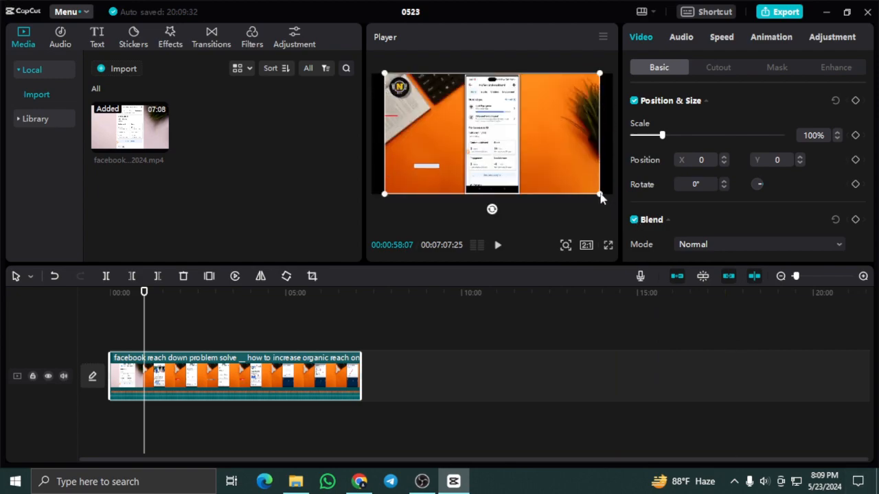
pyautogui.moveTo(600, 197); pyautogui.dragTo(607, 205)
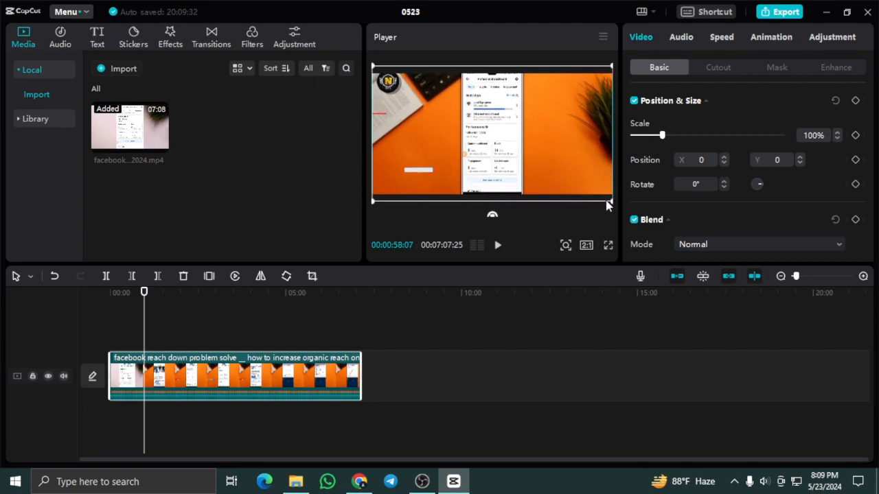
pyautogui.moveTo(144, 294); pyautogui.dragTo(50, 304)
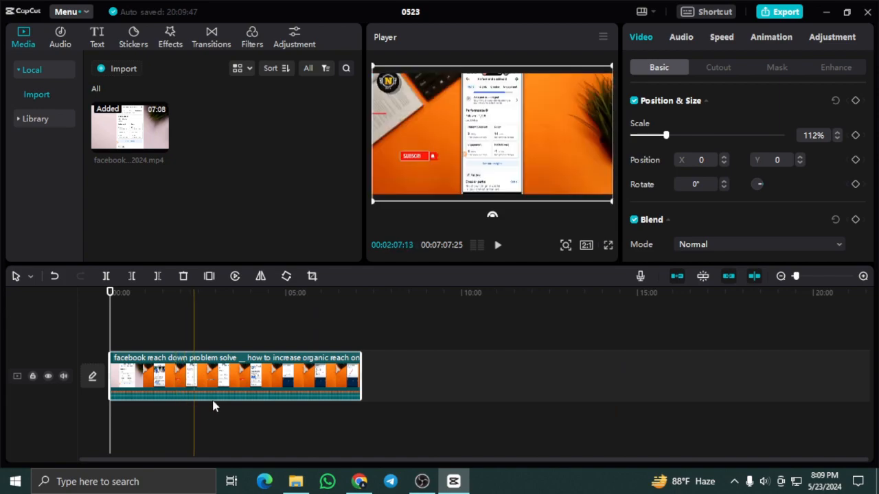
# - Add the red FOLLOW sticker from the Trending stickers above the video and stretch it to the video's full length
pyautogui.moveTo(106, 142)
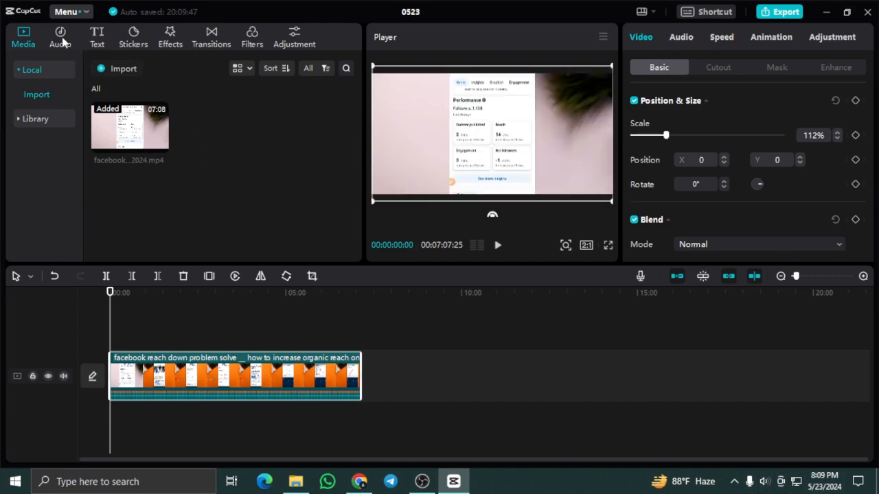
pyautogui.click(133, 38)
pyautogui.scroll(-5, 206, 110)
pyautogui.scroll(-3, 240, 149)
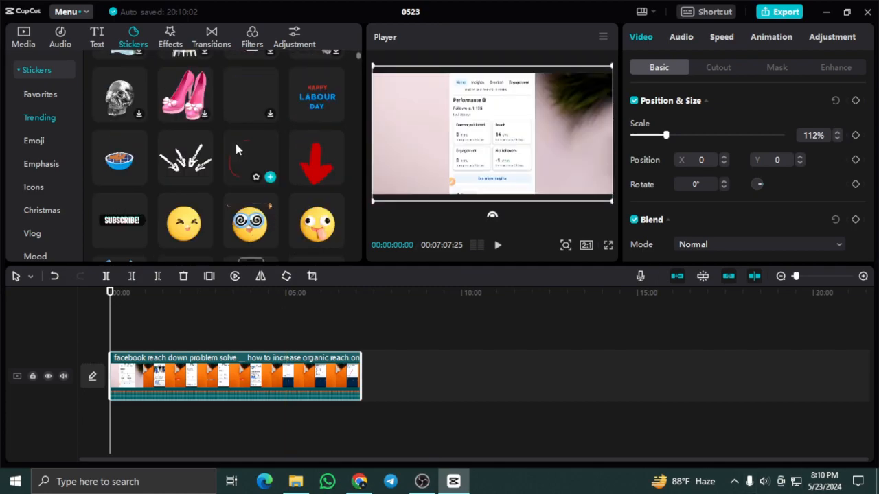
pyautogui.scroll(-2, 172, 135)
pyautogui.scroll(3, 172, 123)
pyautogui.scroll(-2, 182, 144)
pyautogui.scroll(-2, 180, 144)
pyautogui.scroll(6, 179, 141)
pyautogui.scroll(-5, 179, 142)
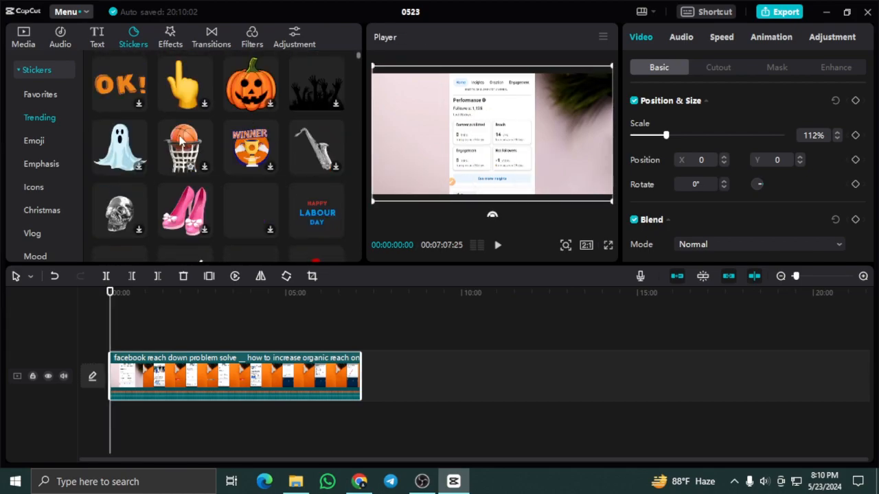
pyautogui.scroll(4, 180, 142)
pyautogui.scroll(-4, 179, 141)
pyautogui.scroll(-1, 180, 141)
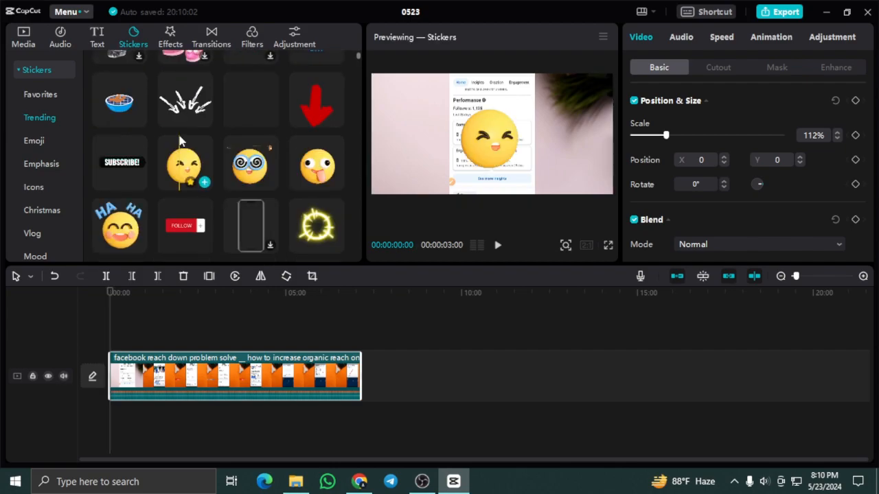
pyautogui.click(188, 225)
pyautogui.moveTo(188, 225); pyautogui.dragTo(114, 350)
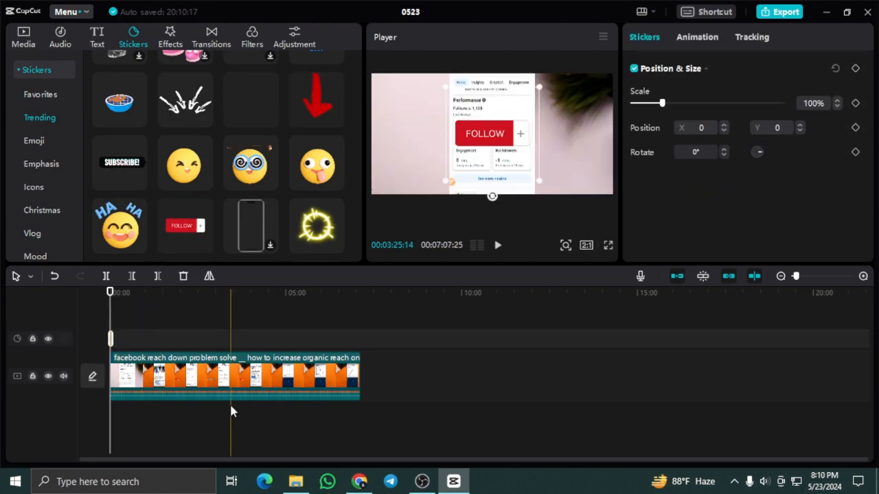
pyautogui.moveTo(111, 338); pyautogui.dragTo(349, 353)
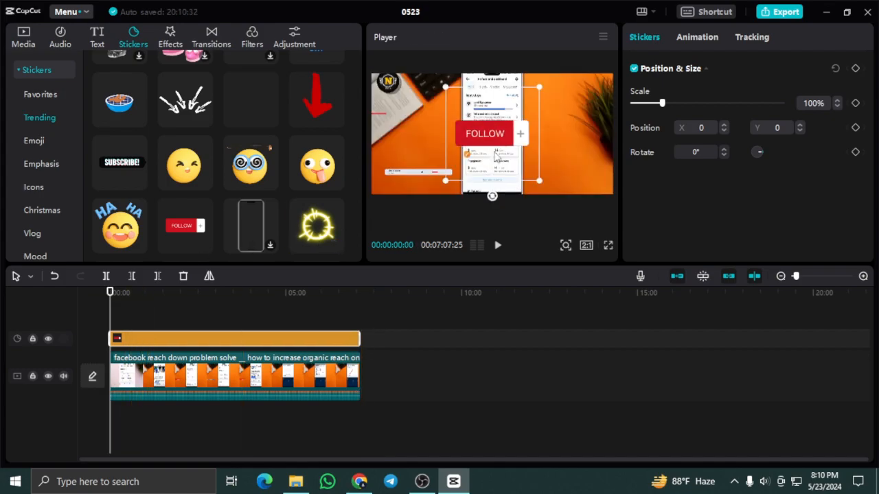
# - Shrink the FOLLOW sticker to 42% and place it in the upper-right corner of the video frame
pyautogui.moveTo(485, 110); pyautogui.dragTo(418, 117)
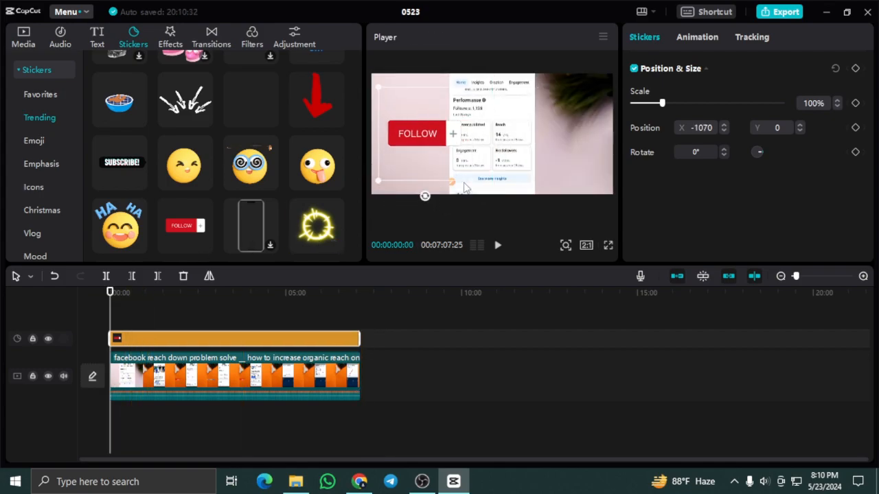
pyautogui.moveTo(470, 184); pyautogui.dragTo(595, 87)
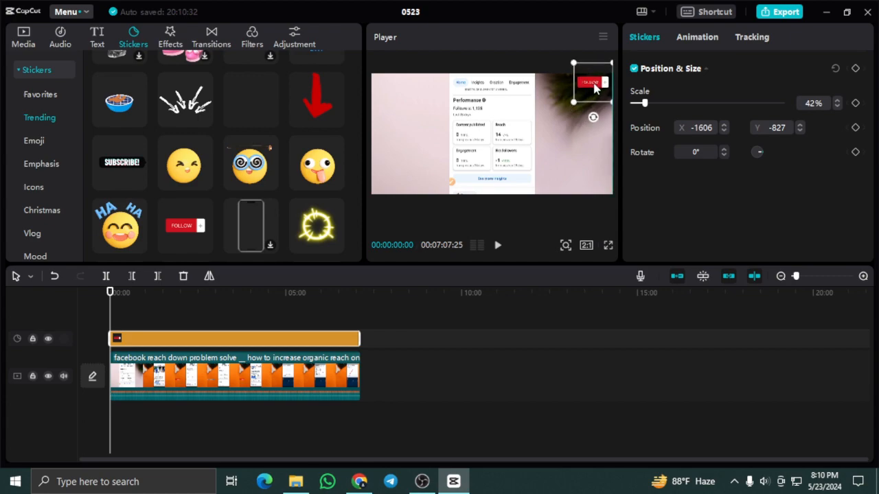
pyautogui.click(563, 129)
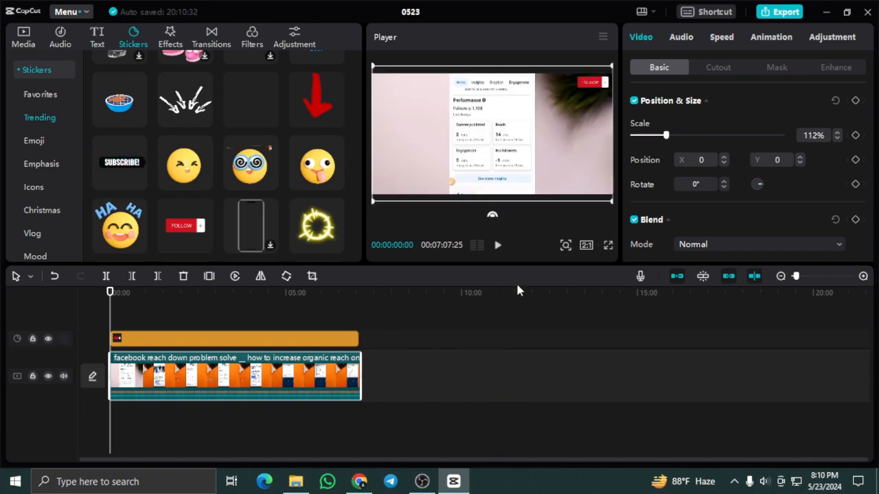
# - Lower the computer's speaker volume slightly and play the first three seconds to check the FOLLOW sticker
pyautogui.click(764, 483)
pyautogui.moveTo(726, 451); pyautogui.dragTo(717, 451)
pyautogui.click(527, 353)
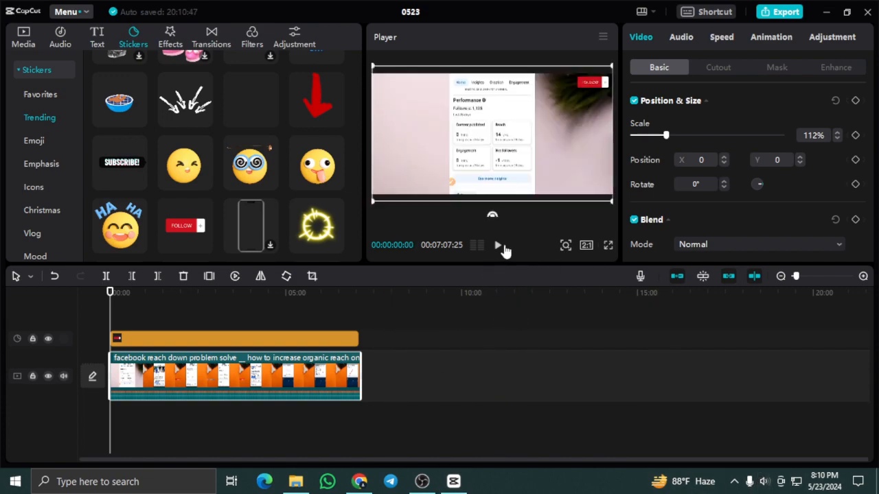
pyautogui.click(499, 247)
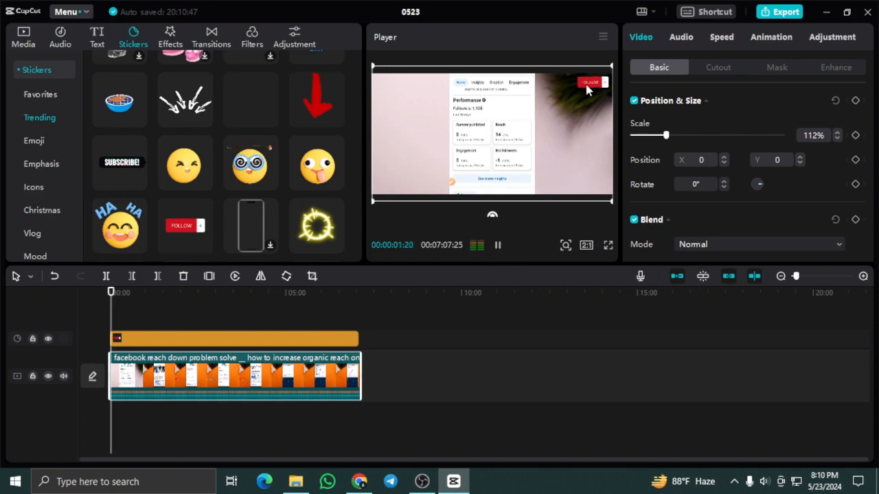
pyautogui.click(499, 247)
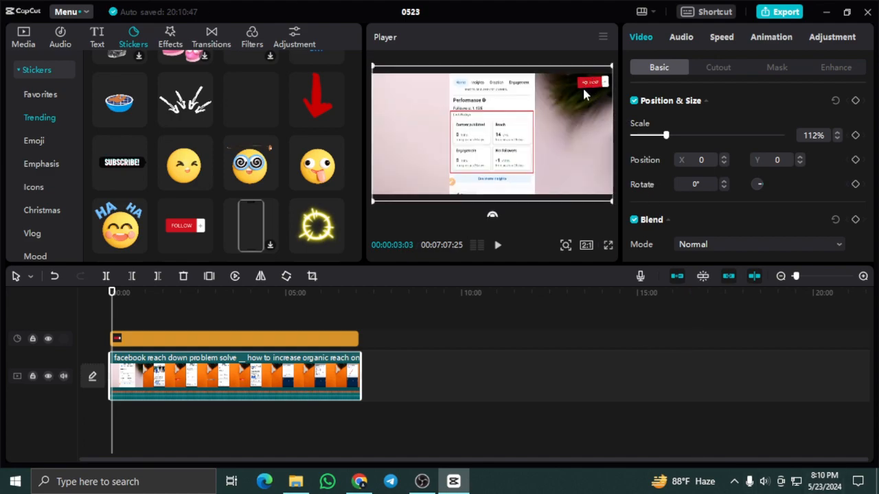
# - Browse the Trending, Emoji and Icons stickers to see which other designs are available
pyautogui.moveTo(227, 137)
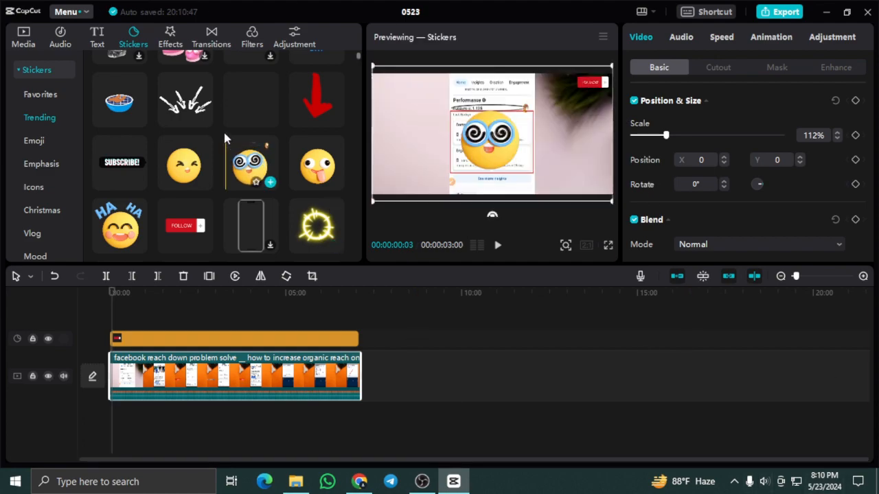
pyautogui.scroll(-3, 226, 144)
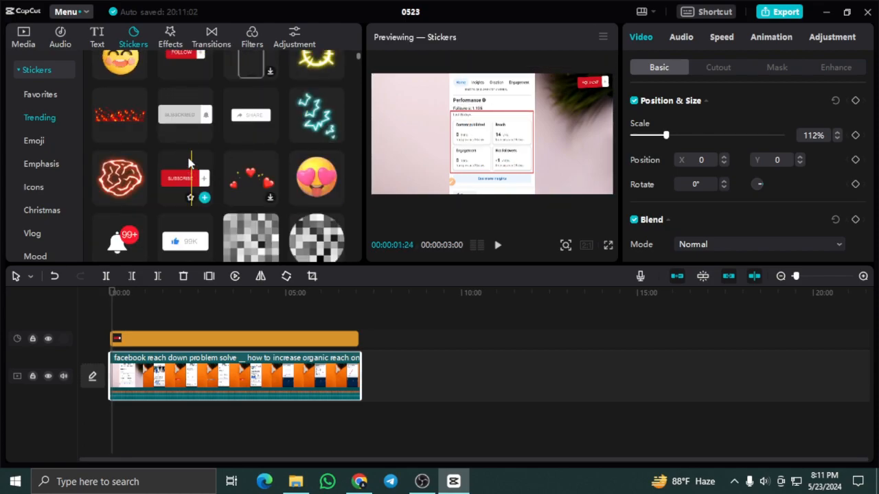
pyautogui.scroll(-6, 199, 172)
pyautogui.scroll(-5, 208, 171)
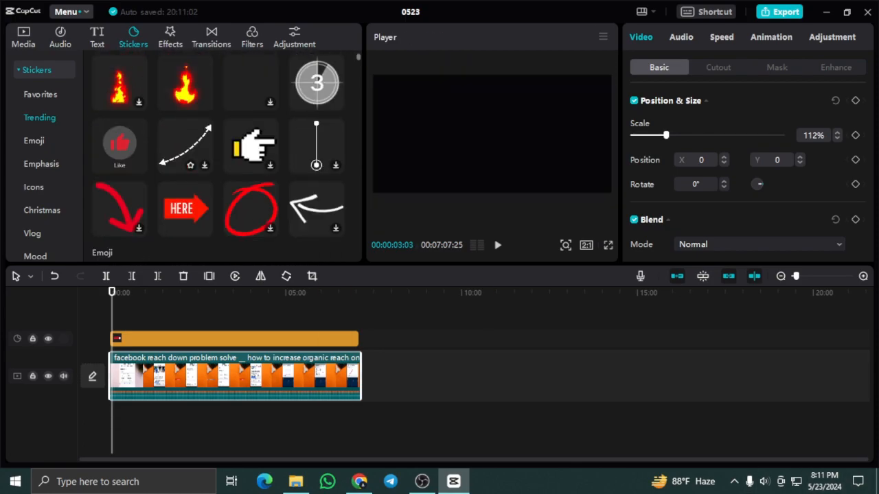
pyautogui.scroll(-1, 218, 145)
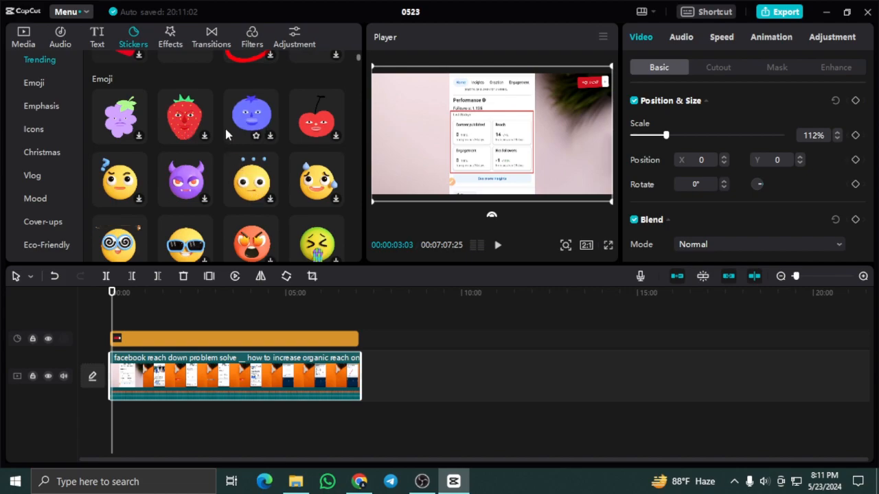
pyautogui.scroll(-1, 240, 130)
pyautogui.scroll(1, 268, 148)
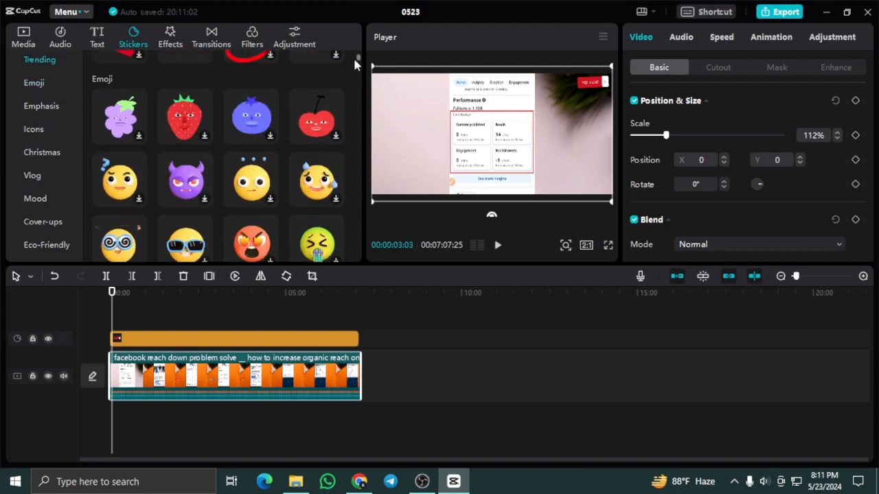
pyautogui.moveTo(358, 59); pyautogui.dragTo(361, 81)
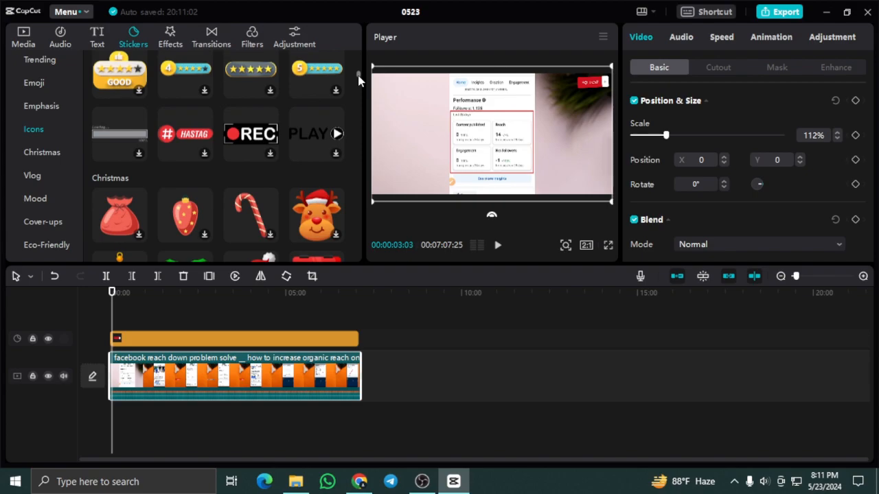
pyautogui.scroll(3, 354, 86)
pyautogui.scroll(5, 243, 144)
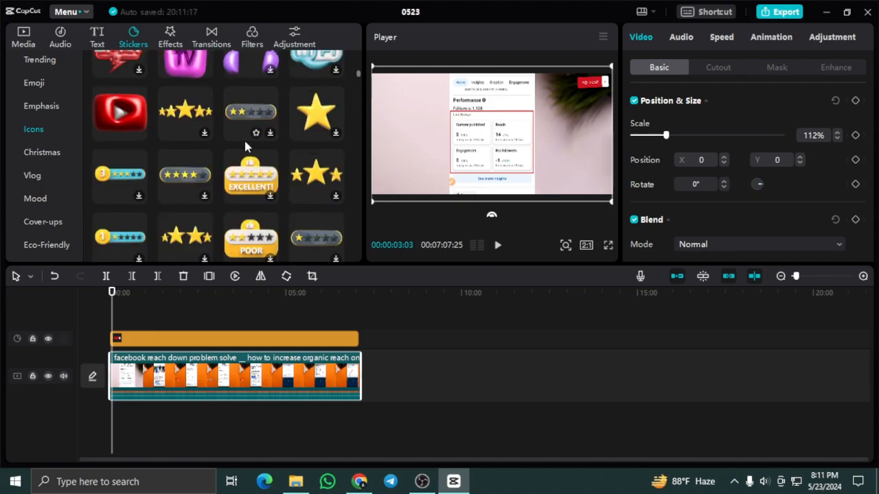
pyautogui.scroll(5, 243, 144)
pyautogui.scroll(-3, 244, 144)
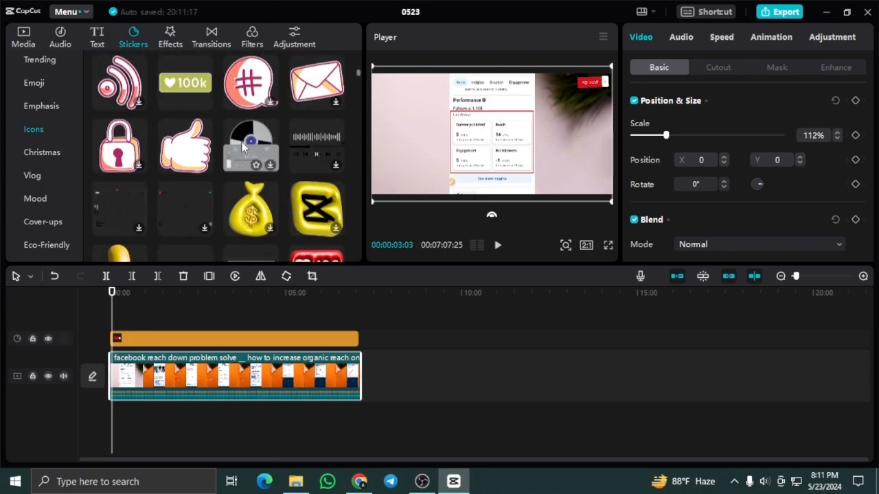
pyautogui.scroll(5, 241, 147)
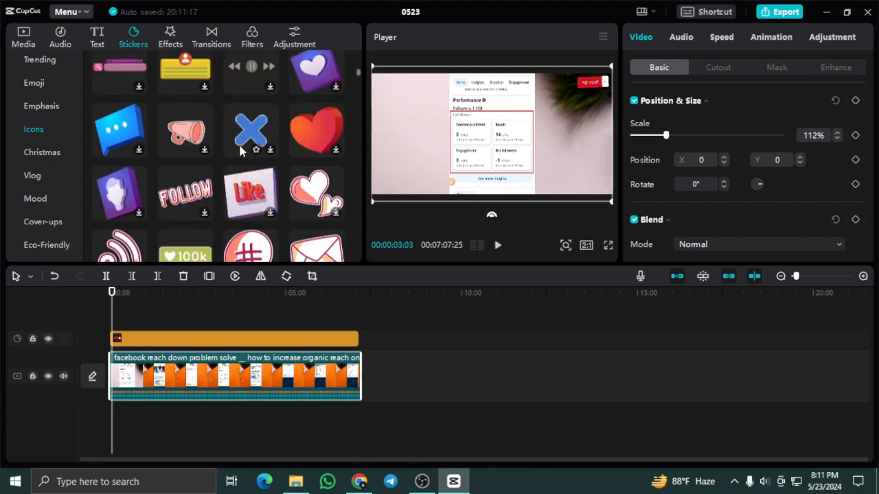
pyautogui.scroll(5, 238, 143)
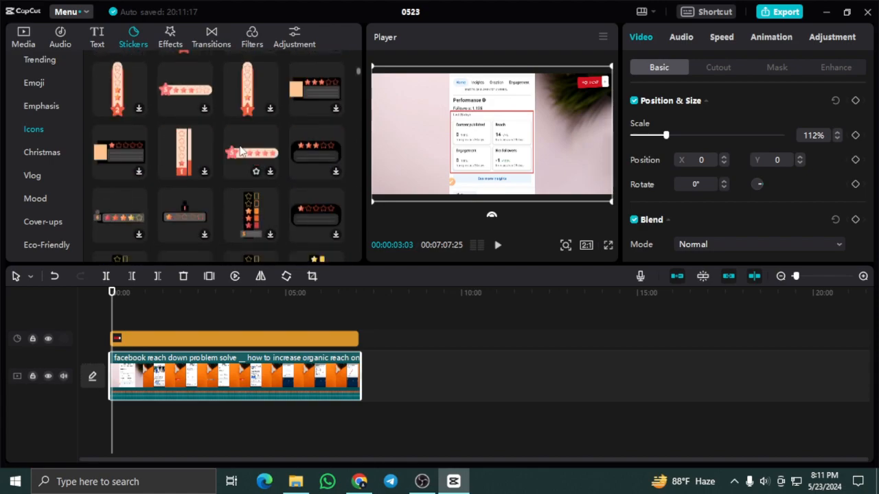
pyautogui.scroll(3, 243, 147)
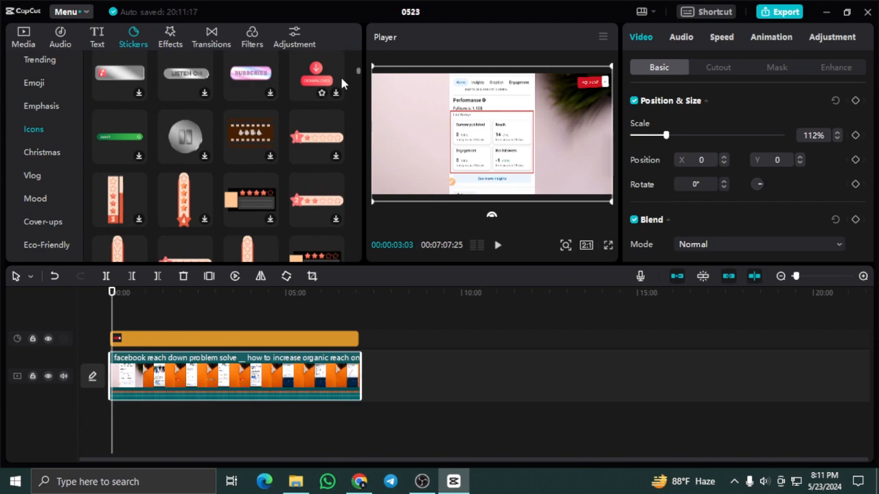
pyautogui.scroll(5, 342, 85)
pyautogui.scroll(2, 224, 217)
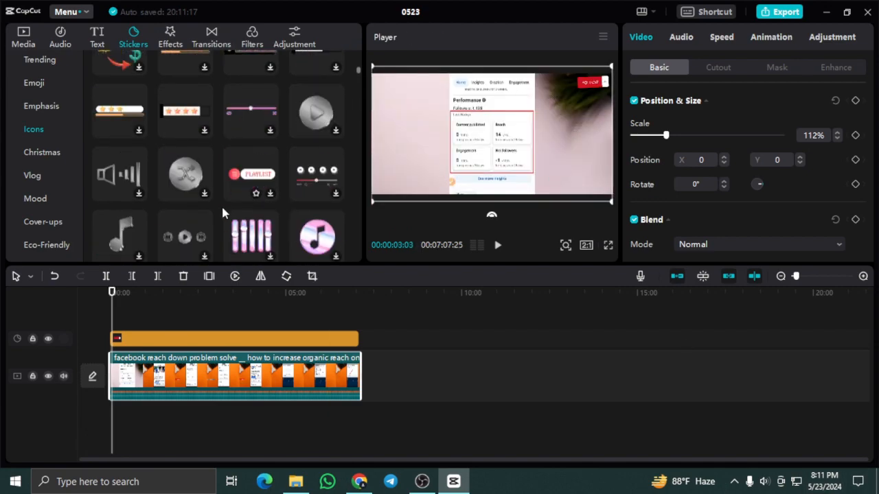
pyautogui.scroll(3, 184, 171)
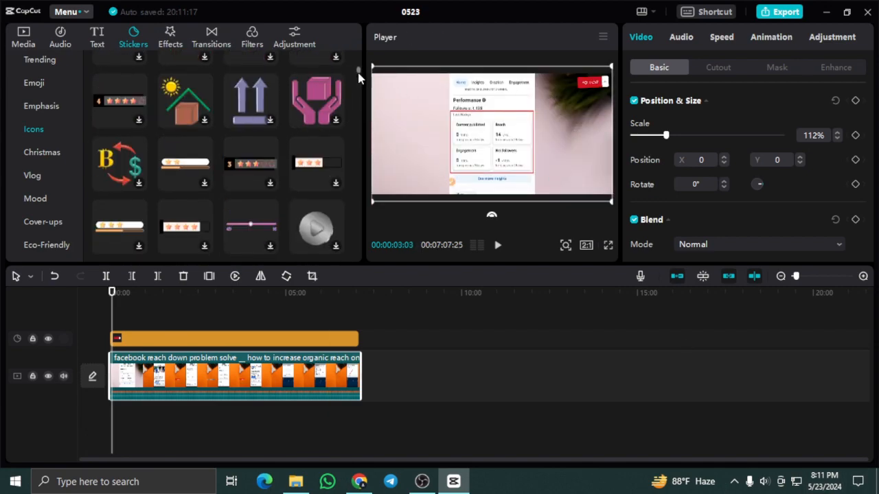
pyautogui.scroll(5, 360, 74)
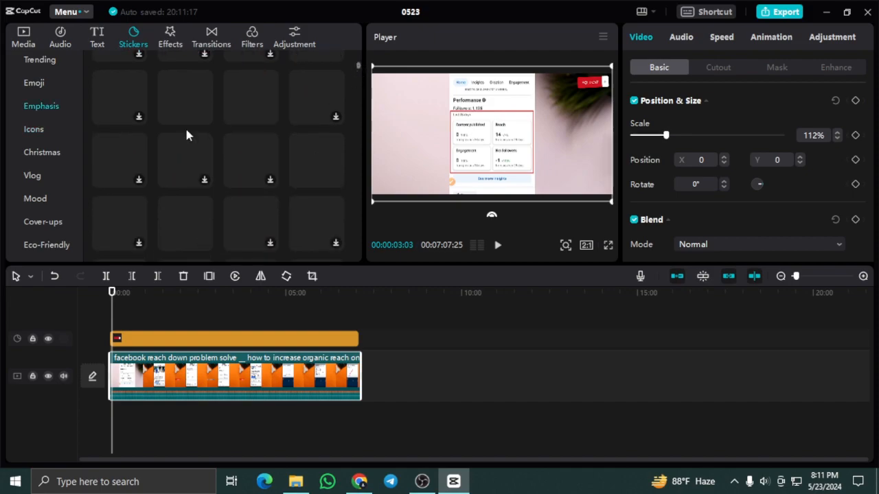
# - Add the red SUBSCRIBE sticker from the Emphasis stickers on its own track and stretch it to the video's full length
pyautogui.scroll(-1, 152, 129)
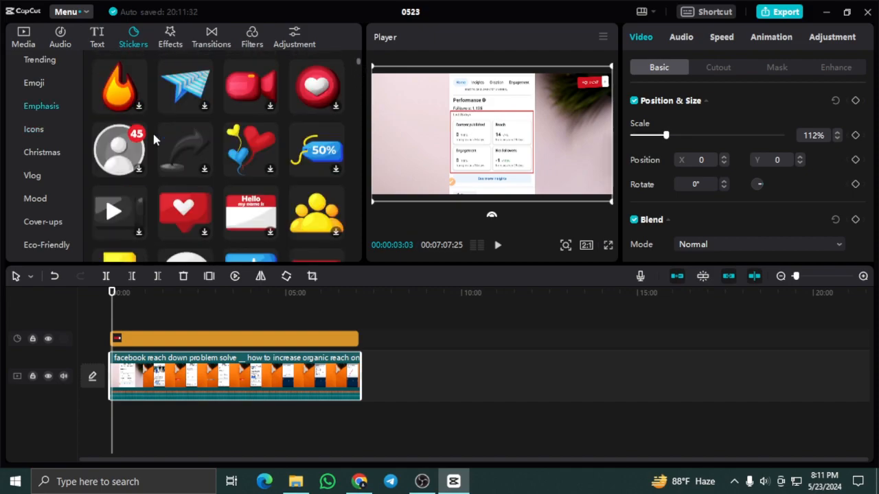
pyautogui.scroll(-1, 152, 130)
pyautogui.scroll(-3, 151, 131)
pyautogui.scroll(3, 153, 131)
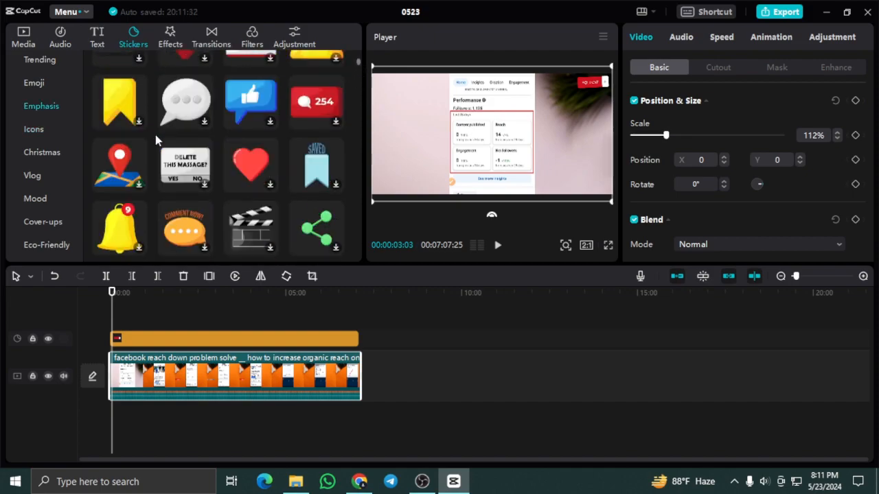
pyautogui.scroll(2, 154, 132)
pyautogui.scroll(-1, 161, 137)
pyautogui.scroll(4, 161, 136)
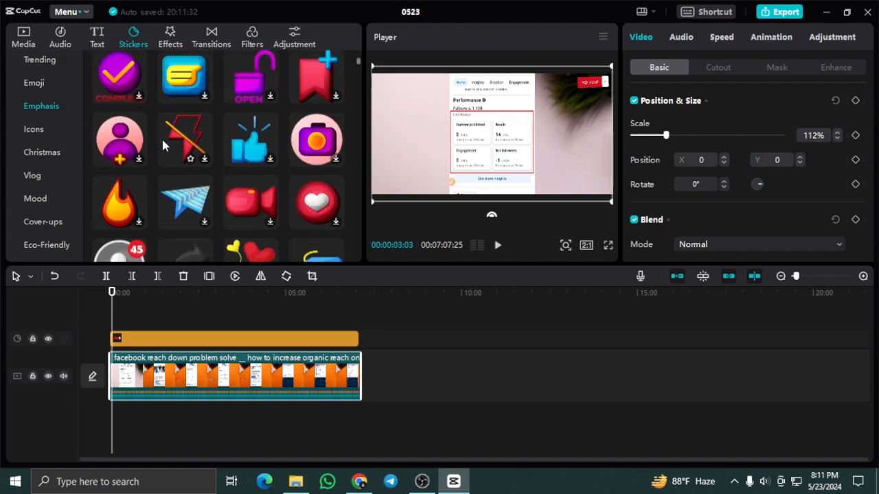
pyautogui.scroll(4, 162, 137)
pyautogui.scroll(-1, 184, 142)
pyautogui.scroll(2, 184, 142)
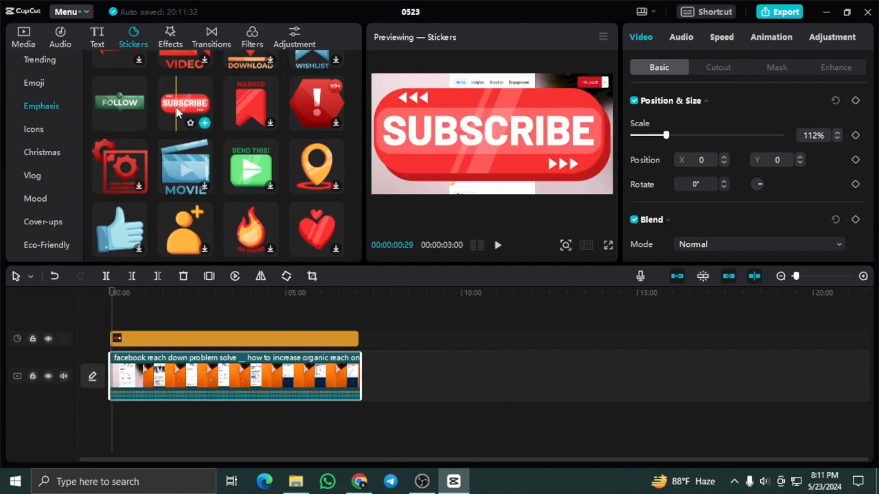
pyautogui.click(177, 112)
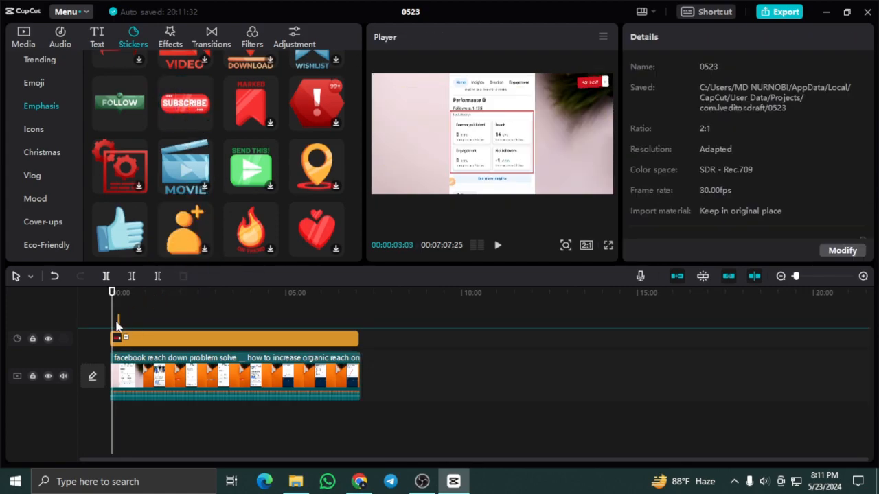
pyautogui.moveTo(113, 328); pyautogui.dragTo(357, 353)
# - Shrink the SUBSCRIBE sticker to 13% and place it in the upper-left corner of the video frame
pyautogui.moveTo(454, 87); pyautogui.dragTo(521, 68)
pyautogui.moveTo(417, 192); pyautogui.dragTo(390, 91)
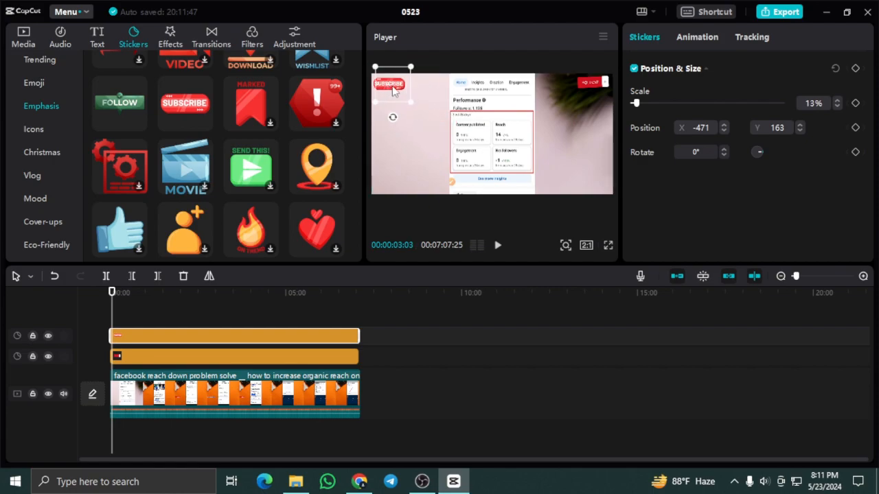
pyautogui.click(401, 138)
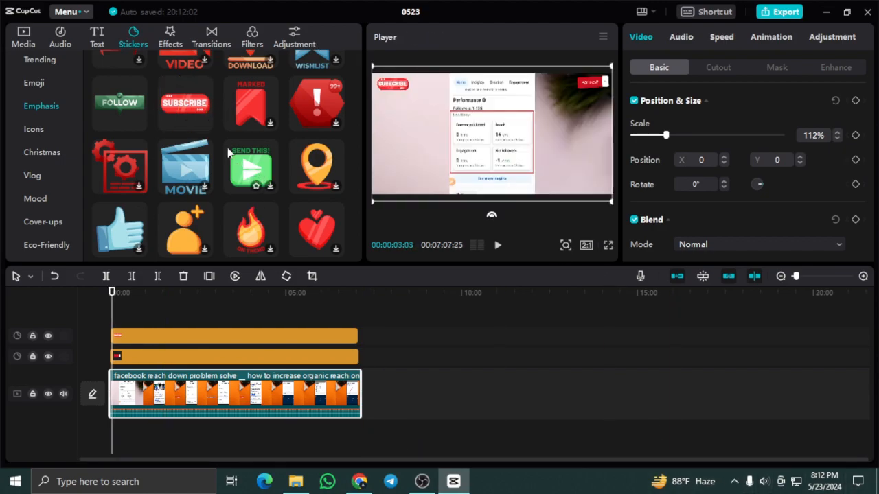
# - Try to add a transition from the Basic category to the video clip at the playhead
pyautogui.click(212, 38)
pyautogui.scroll(-5, 172, 112)
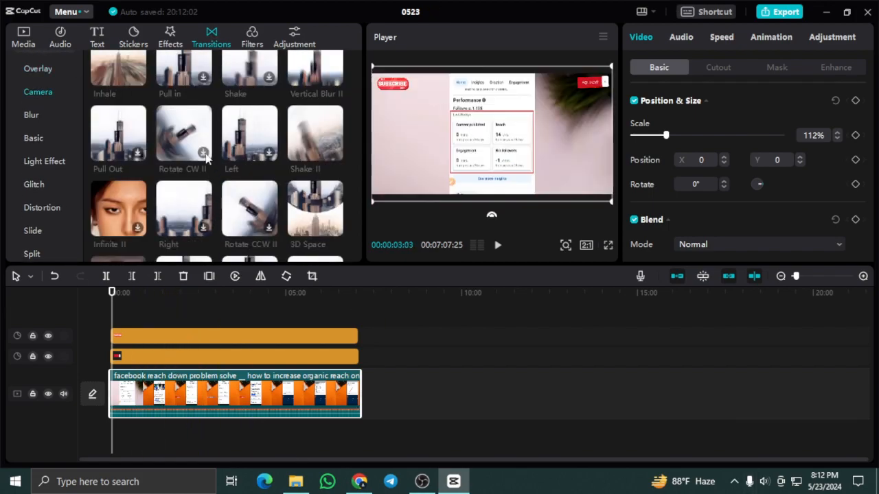
pyautogui.scroll(-3, 206, 160)
pyautogui.moveTo(359, 89); pyautogui.dragTo(357, 121)
pyautogui.click(203, 121)
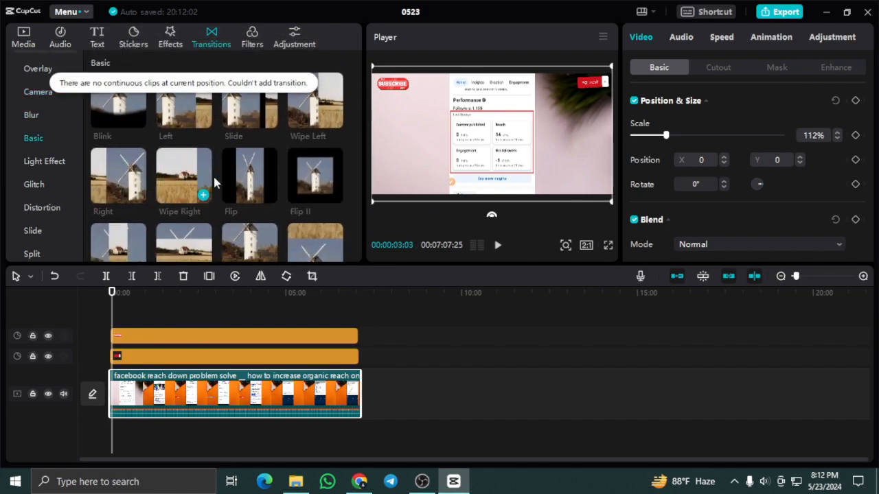
# - Try adding the Wipe Right and Flip transitions to the video clip and browse the remaining Basic and Light Effect transitions
pyautogui.click(203, 195)
pyautogui.click(268, 195)
pyautogui.scroll(-1, 272, 189)
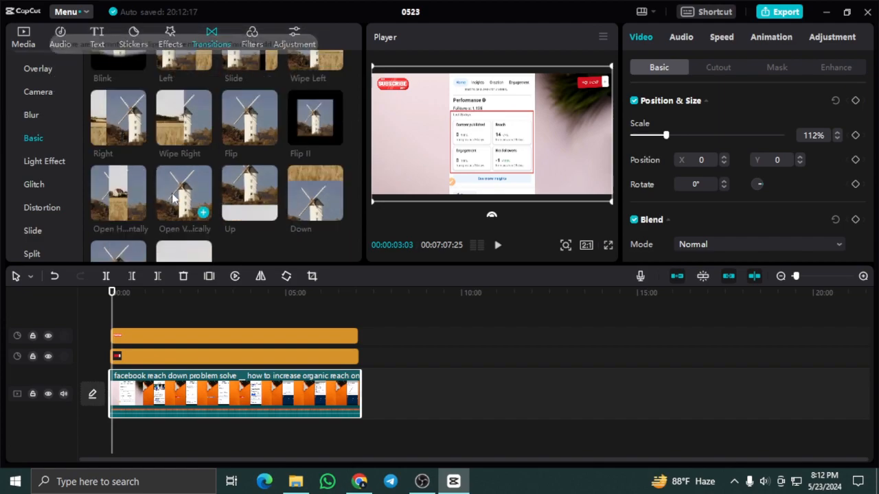
pyautogui.click(267, 212)
pyautogui.scroll(-5, 206, 172)
pyautogui.scroll(2, 186, 137)
pyautogui.click(202, 334)
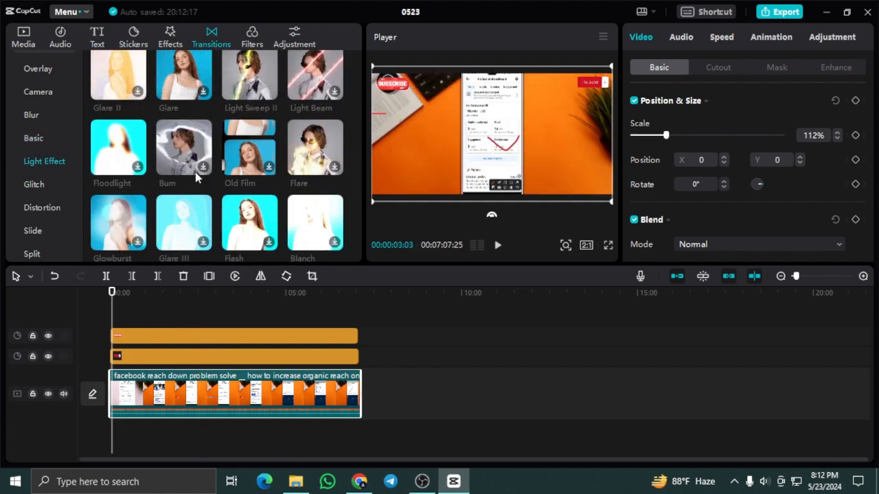
pyautogui.scroll(-1, 191, 132)
pyautogui.scroll(2, 190, 131)
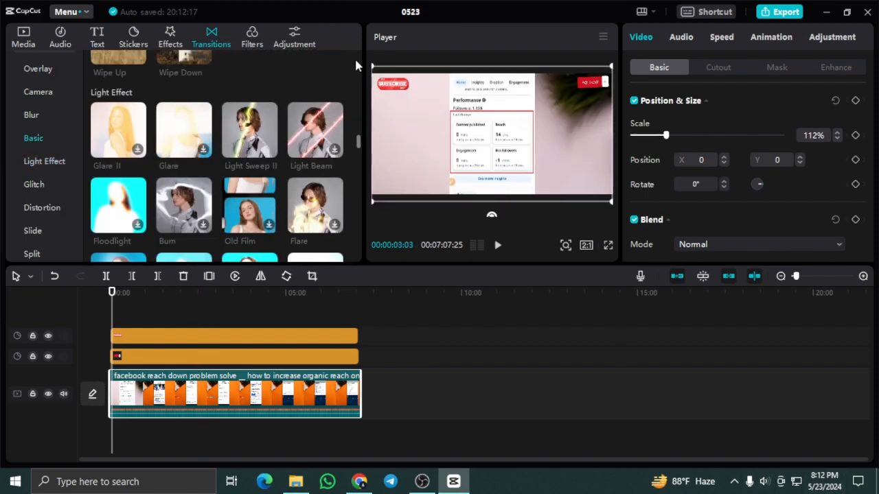
# - Browse the Life filters and preview several of them on the video to compare their color looks
pyautogui.click(252, 38)
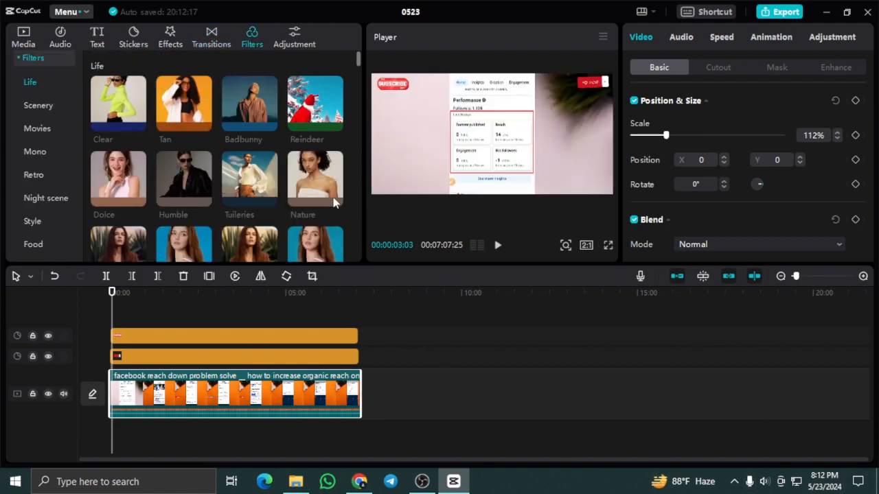
pyautogui.moveTo(175, 101)
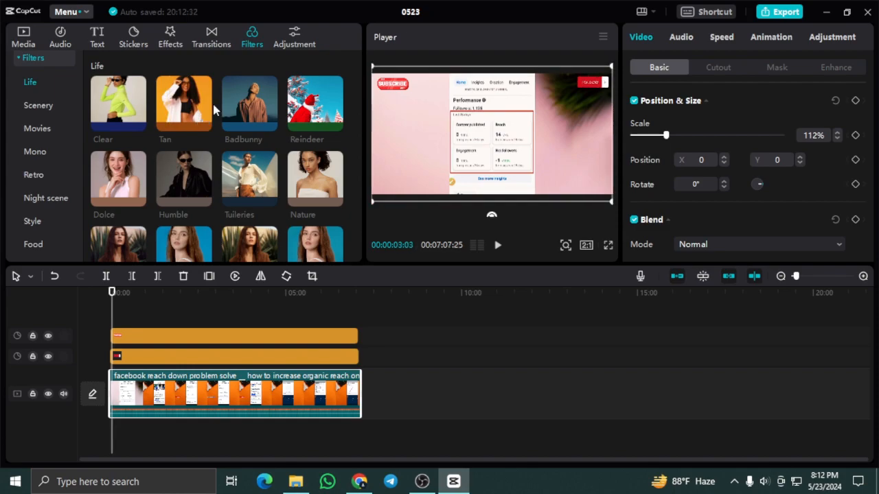
pyautogui.scroll(-1, 247, 206)
pyautogui.moveTo(251, 214)
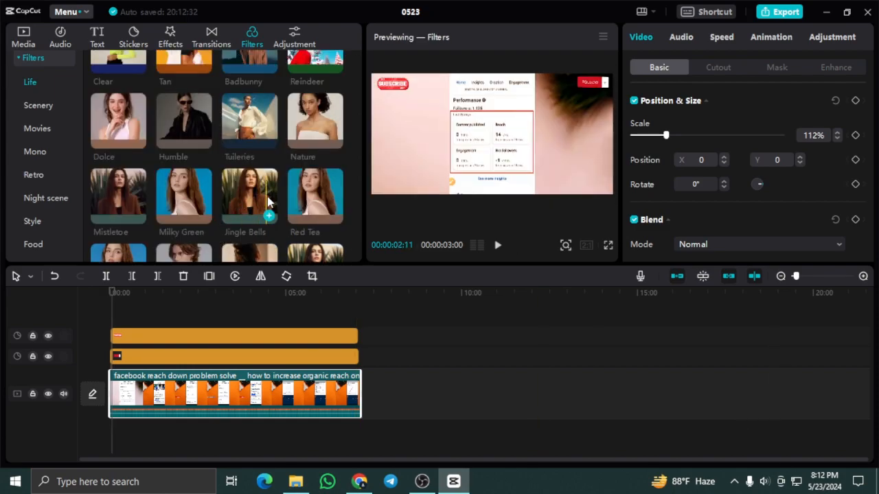
pyautogui.click(453, 142)
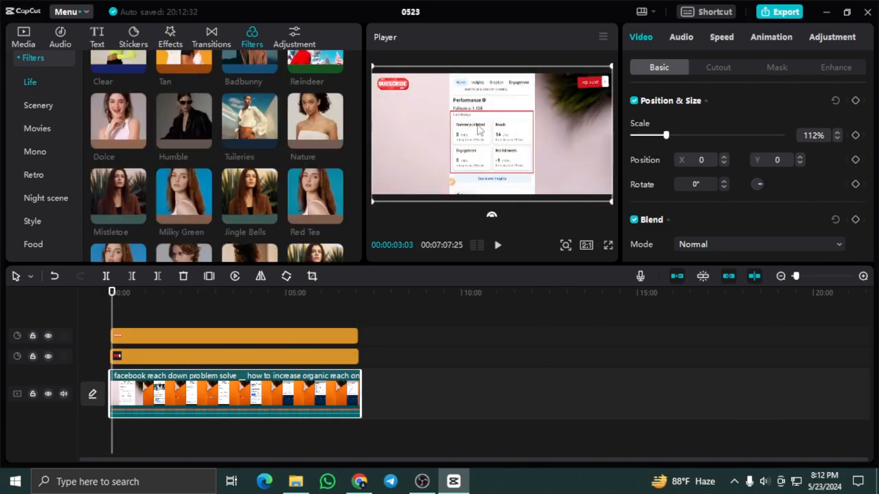
pyautogui.scroll(-2, 169, 201)
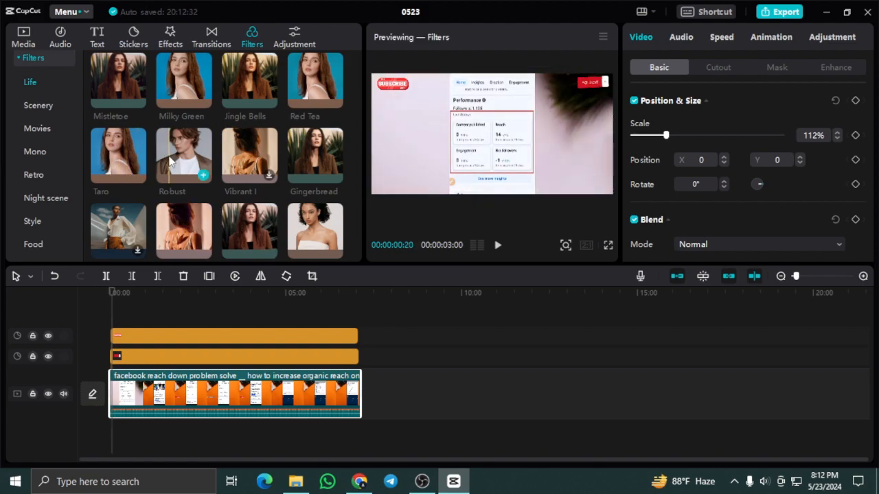
pyautogui.scroll(-2, 248, 227)
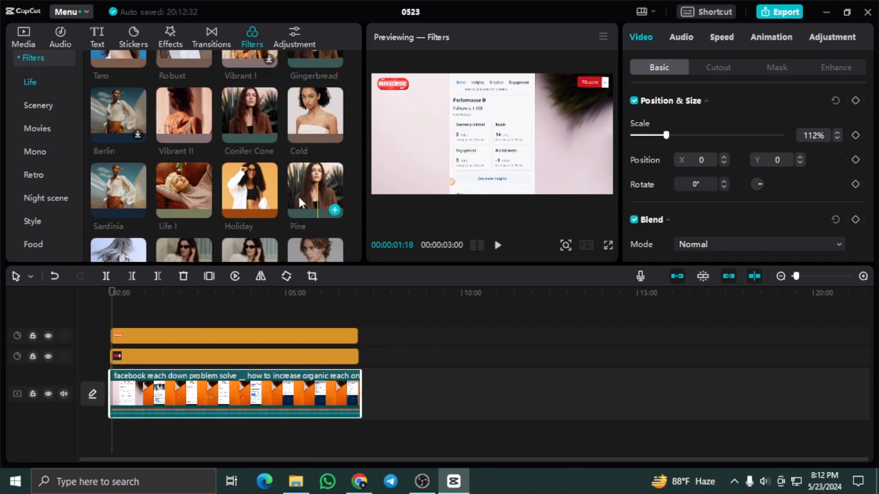
pyautogui.scroll(-5, 229, 160)
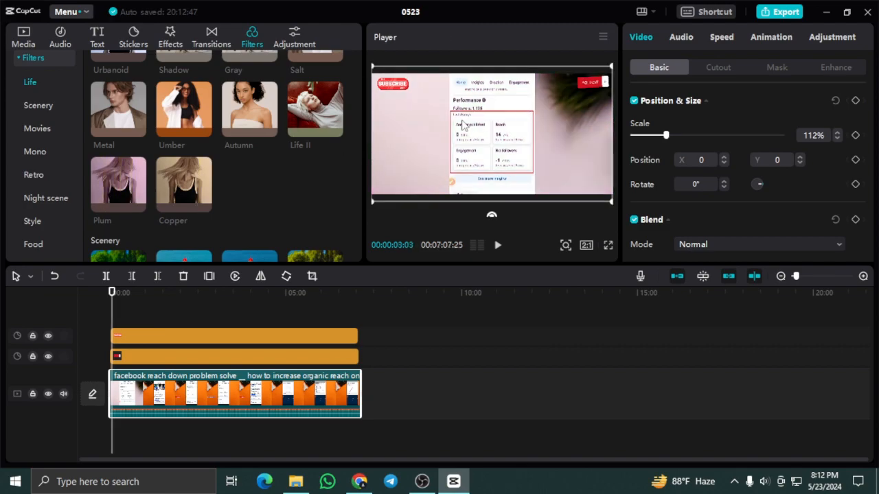
# - Add the Green Lake filter from the Scenery filters on its own track and stretch it to the video's full length
pyautogui.scroll(-1, 168, 180)
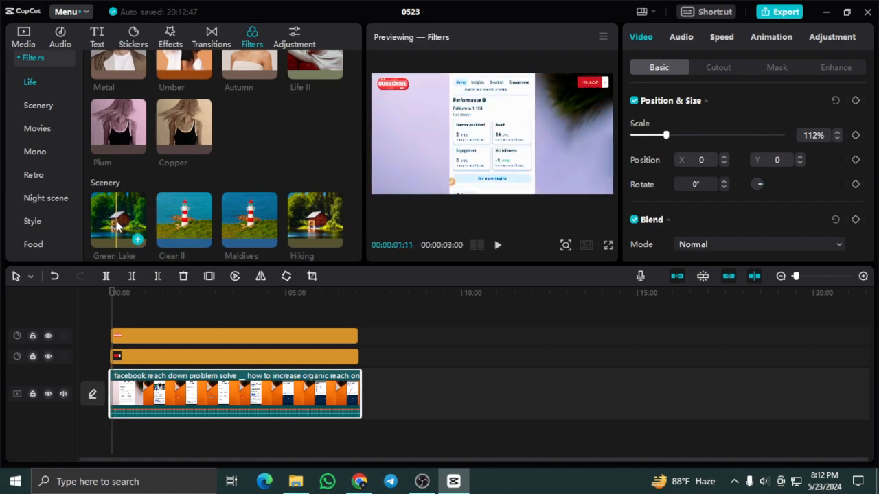
pyautogui.scroll(-1, 125, 225)
pyautogui.moveTo(119, 159); pyautogui.dragTo(117, 333)
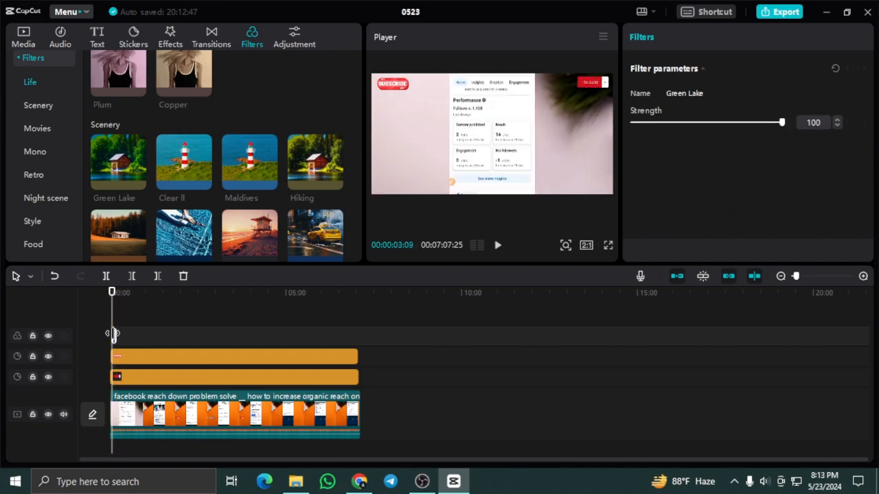
pyautogui.moveTo(116, 337); pyautogui.dragTo(227, 336)
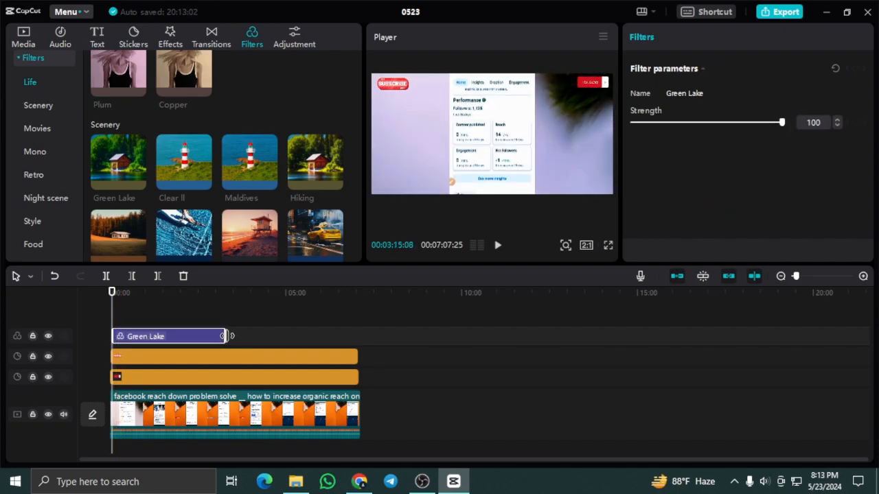
pyautogui.moveTo(321, 336); pyautogui.dragTo(355, 337)
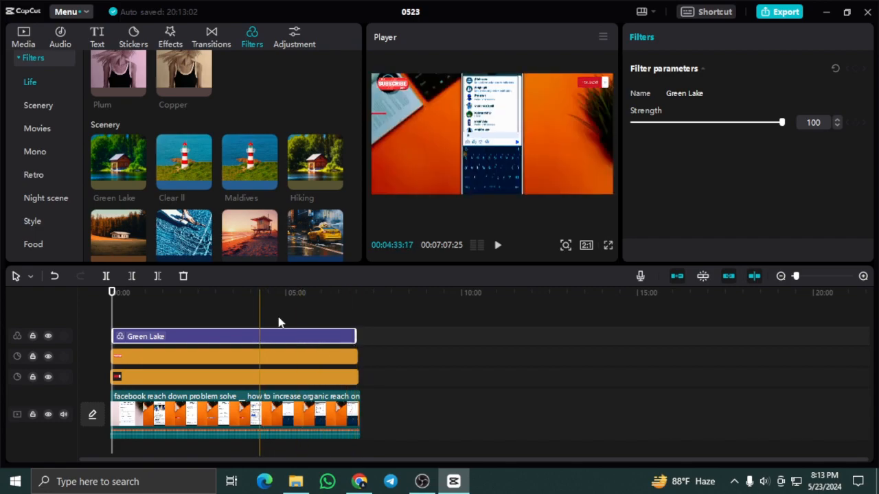
# - Separate the audio from the main video clip onto its own track
pyautogui.scroll(-1, 226, 320)
pyautogui.scroll(1, 533, 355)
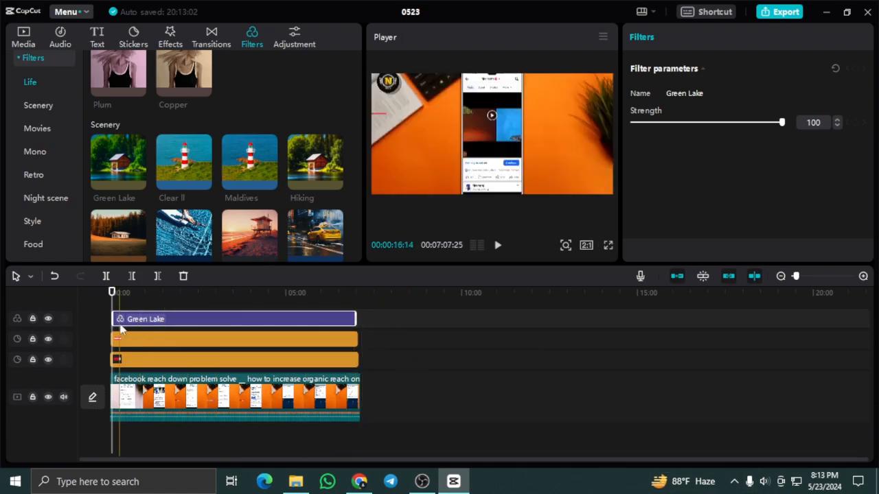
pyautogui.scroll(-1, 180, 371)
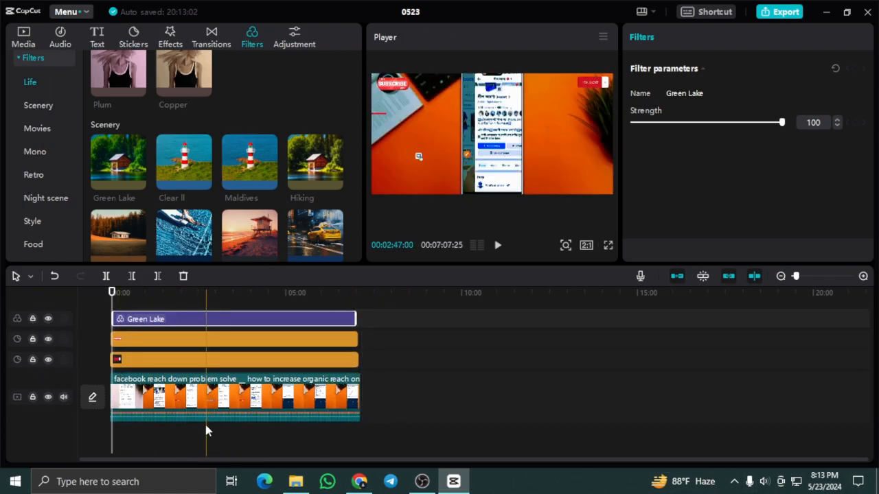
pyautogui.rightClick(204, 394)
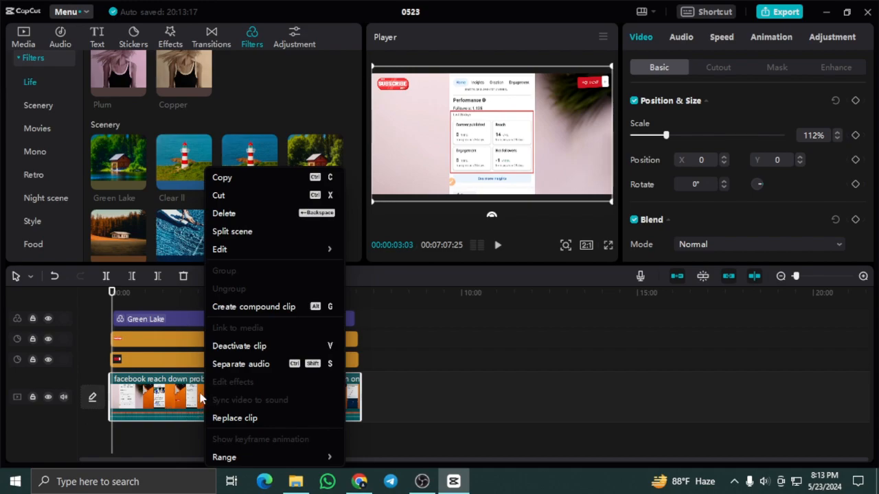
pyautogui.click(267, 366)
pyautogui.scroll(-1, 193, 426)
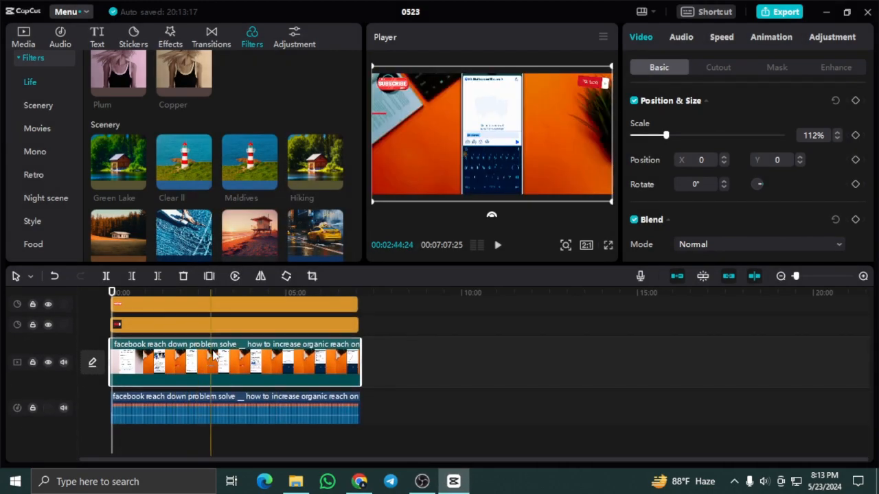
# - Turn on noise reduction for the separated audio clip
pyautogui.click(116, 406)
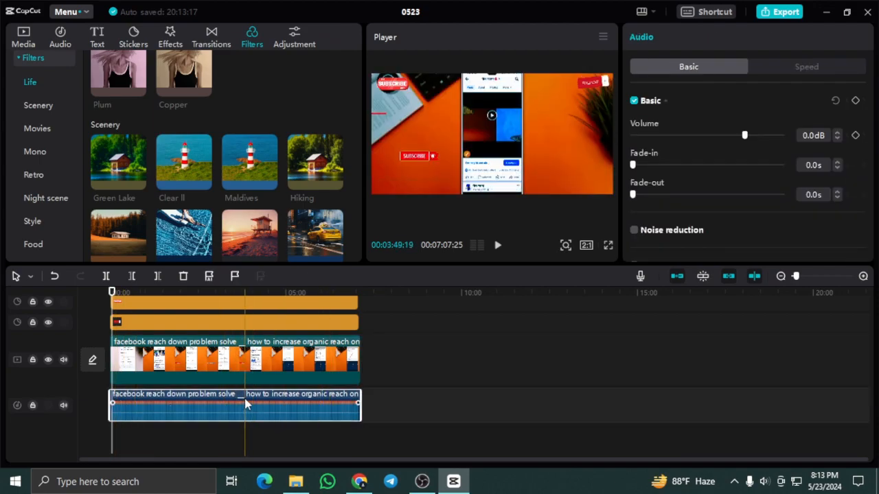
pyautogui.scroll(-3, 701, 200)
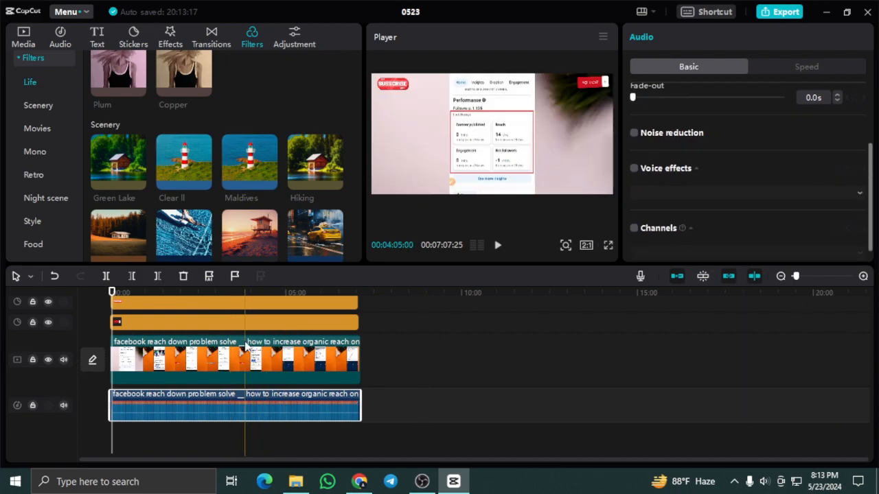
pyautogui.click(229, 420)
pyautogui.scroll(-1, 230, 418)
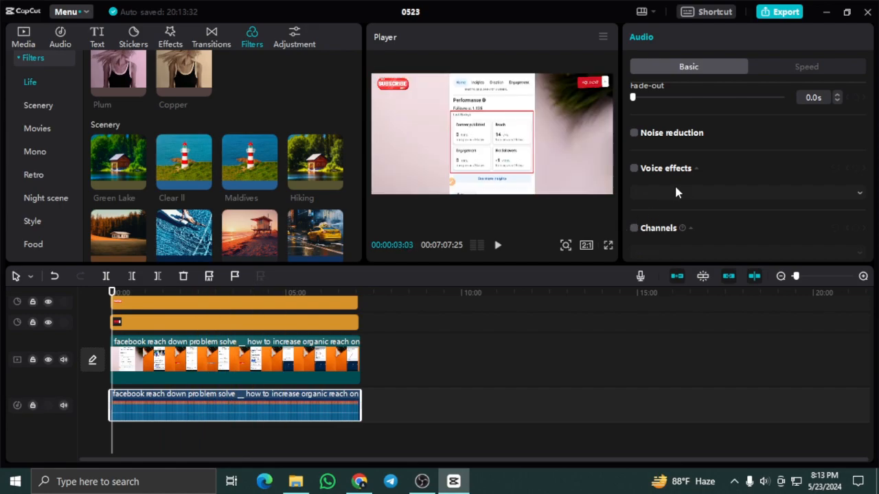
pyautogui.scroll(1, 678, 184)
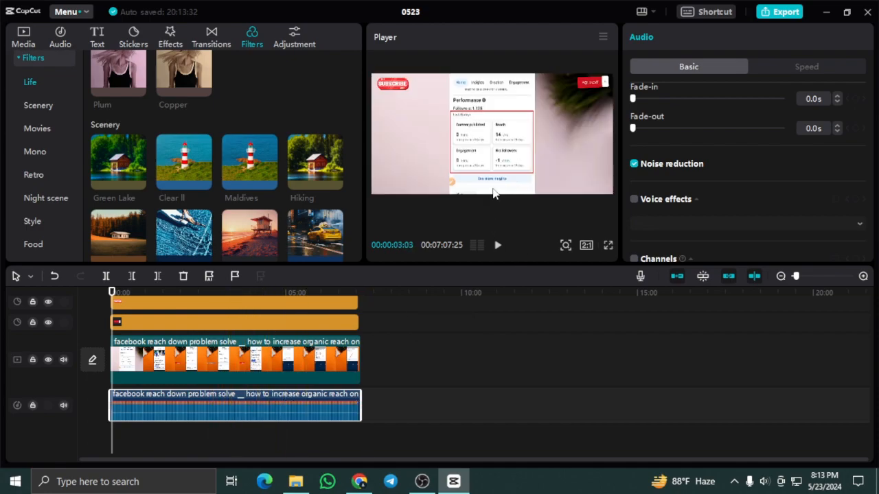
pyautogui.scroll(3, 669, 184)
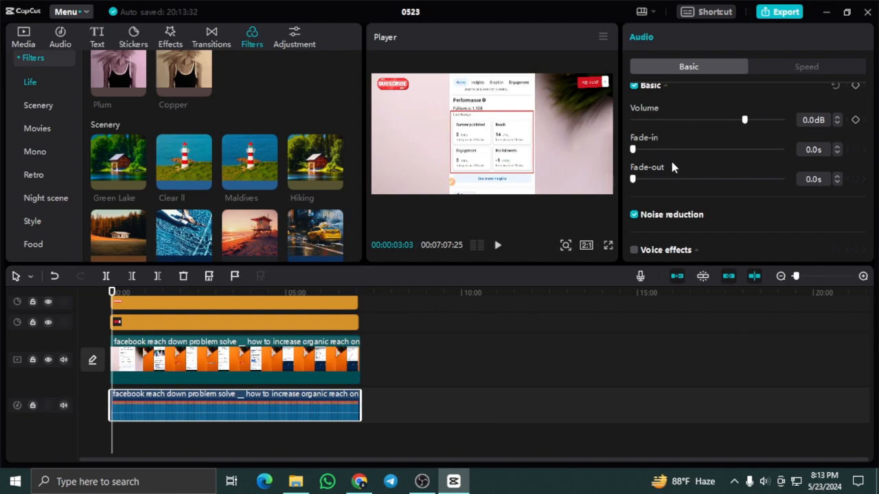
pyautogui.scroll(1, 672, 167)
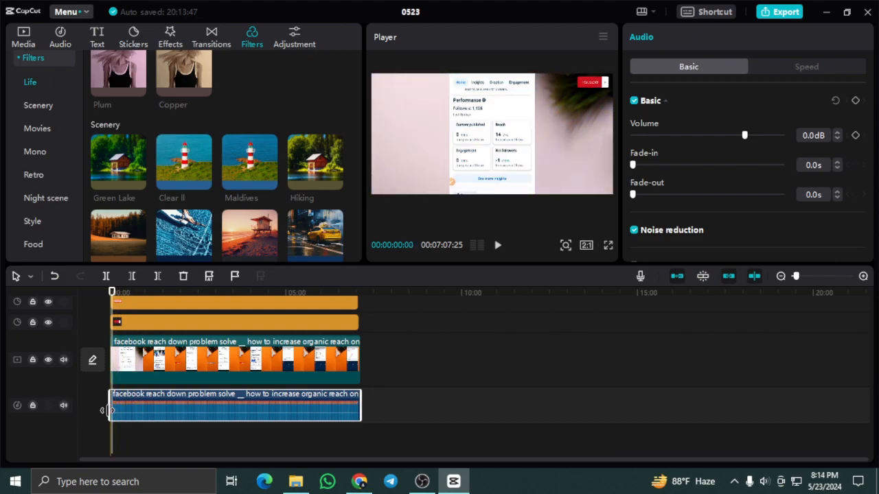
pyautogui.scroll(-3, 653, 170)
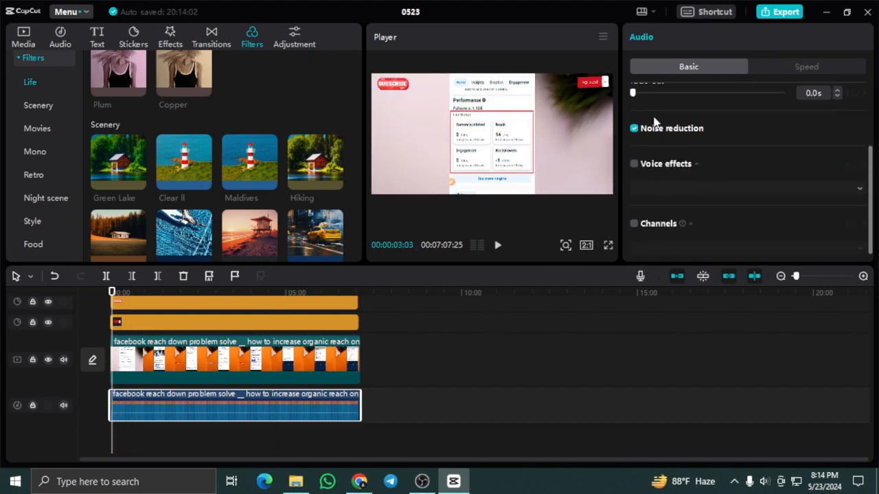
pyautogui.scroll(3, 658, 103)
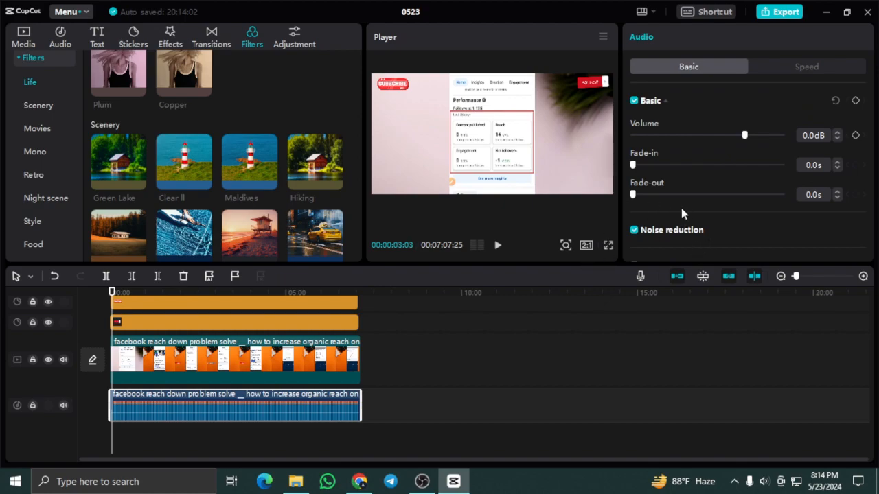
# - Try fade-out lengths such as 1.5 s on the audio clip, reset the fade-out to 0.0 s and return the playhead to the start
pyautogui.click(641, 194)
pyautogui.moveTo(109, 312); pyautogui.dragTo(352, 342)
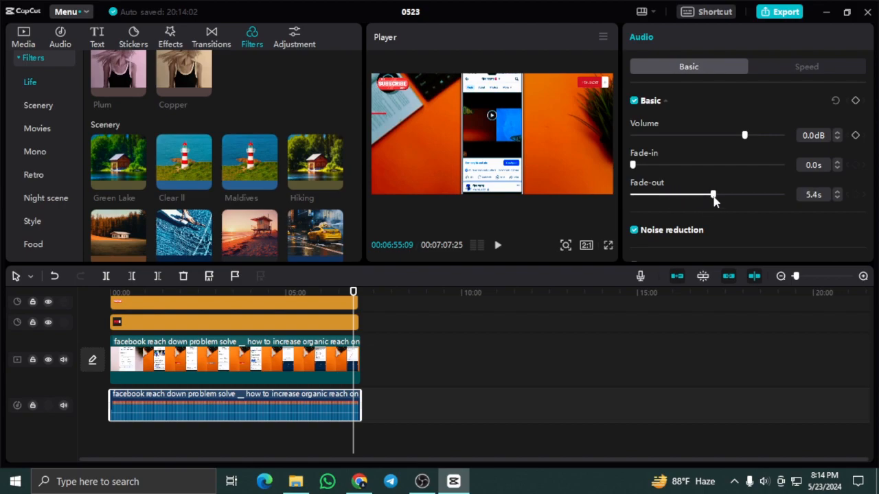
pyautogui.moveTo(761, 195); pyautogui.dragTo(653, 195)
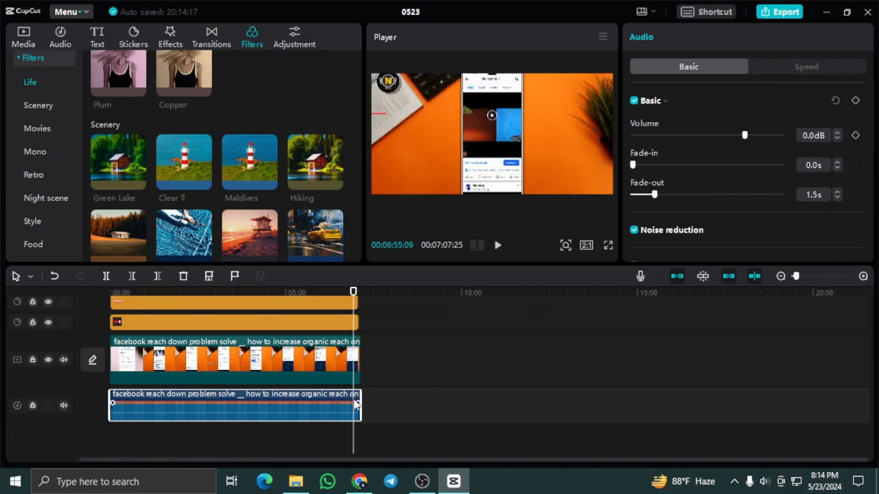
pyautogui.click(656, 195)
pyautogui.moveTo(776, 195); pyautogui.dragTo(631, 195)
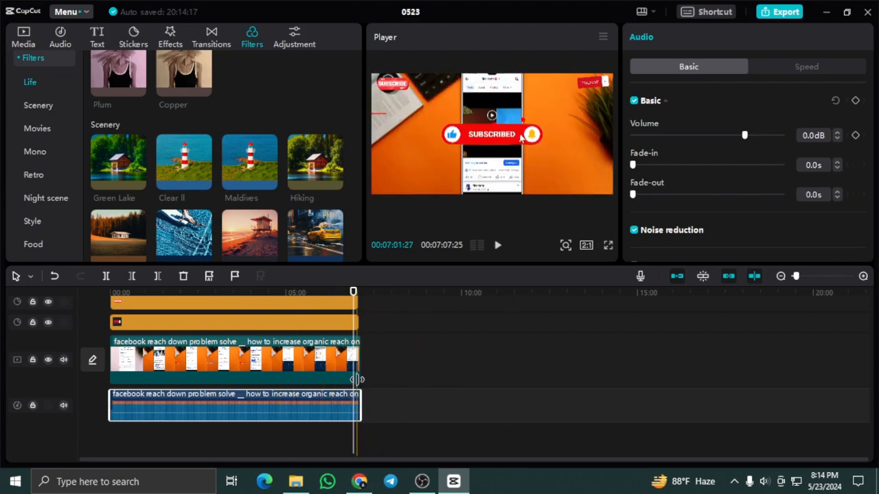
pyautogui.moveTo(353, 292); pyautogui.dragTo(94, 302)
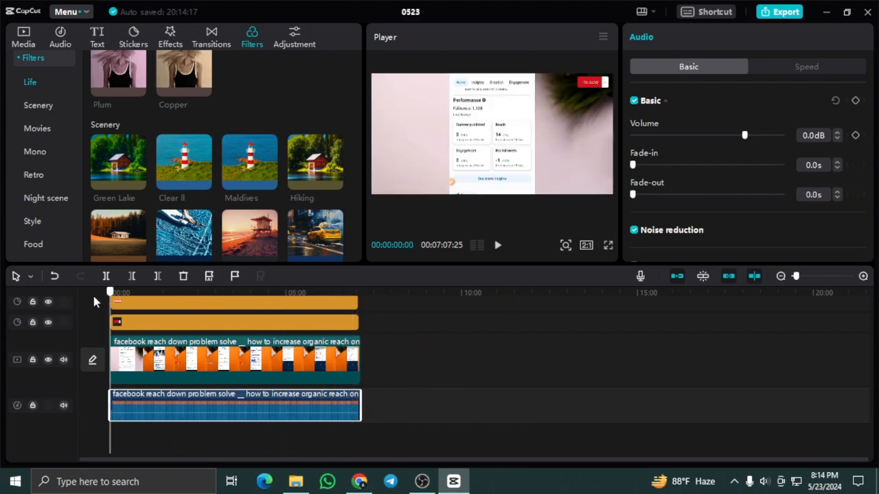
# - Turn on voice effects for the separated audio clip
pyautogui.scroll(-3, 688, 177)
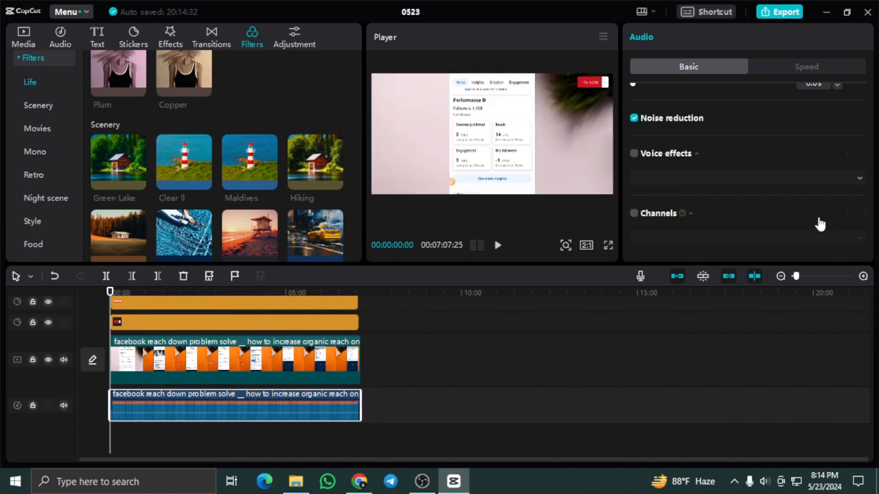
pyautogui.click(634, 154)
pyautogui.click(855, 180)
pyautogui.scroll(-1, 742, 324)
pyautogui.press('Escape')
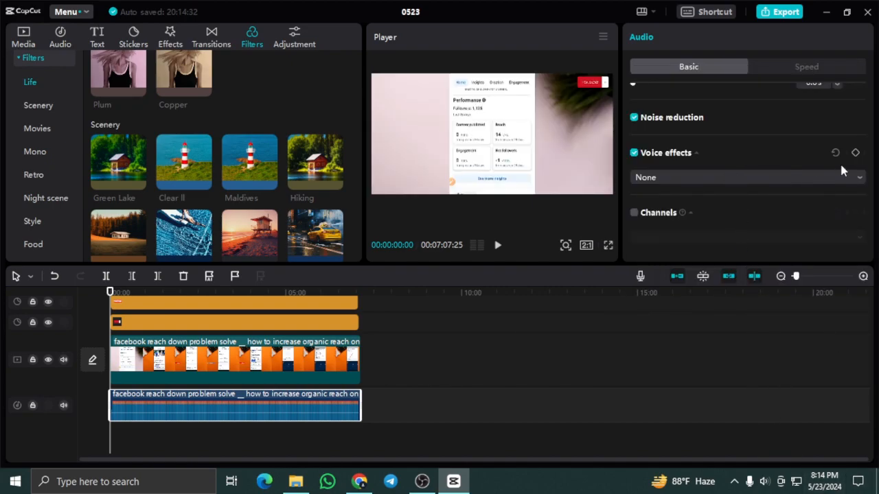
# - Try the Sweet voice effect on the separated audio clip and preview it
pyautogui.click(860, 180)
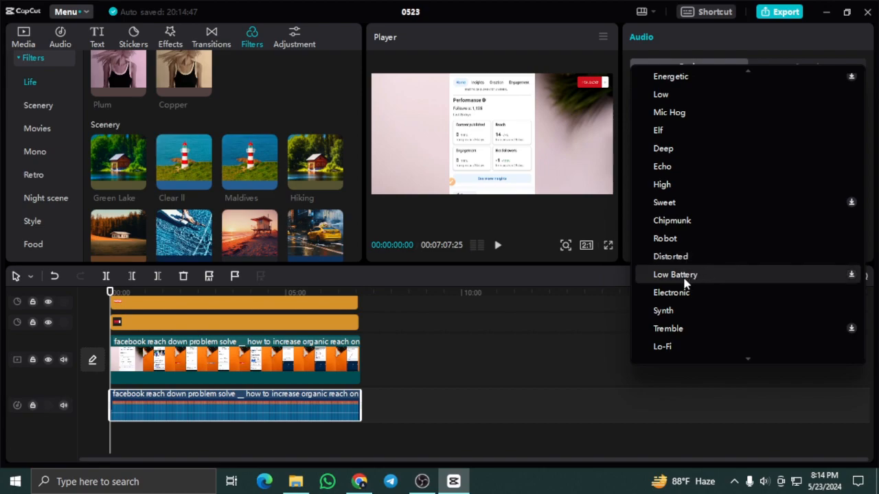
pyautogui.scroll(-3, 678, 323)
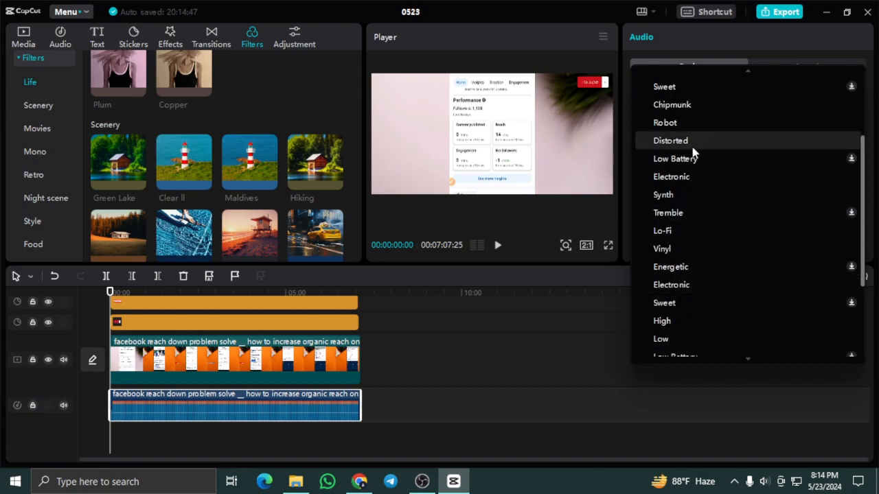
pyautogui.scroll(3, 693, 158)
pyautogui.scroll(-1, 714, 206)
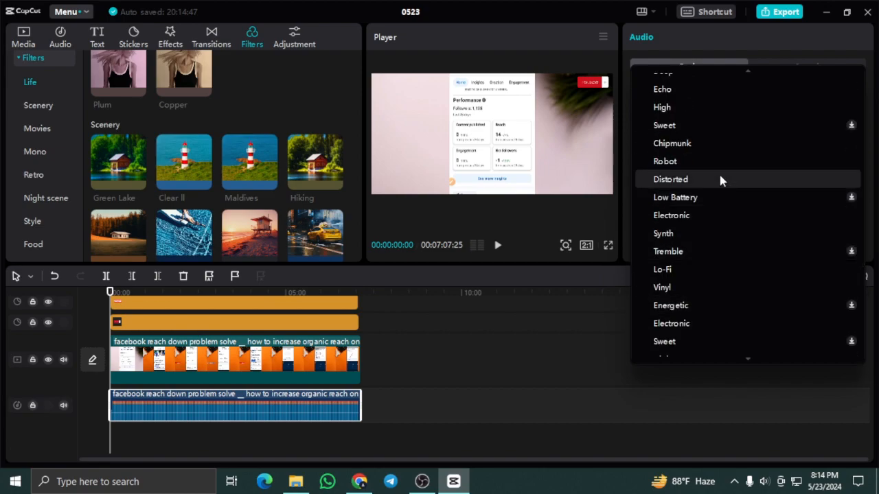
pyautogui.click(665, 126)
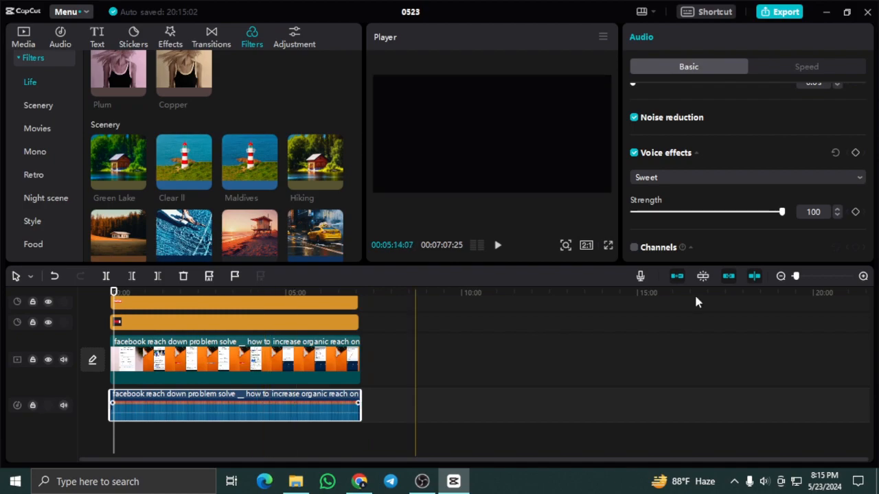
pyautogui.scroll(-1, 755, 200)
pyautogui.scroll(1, 756, 194)
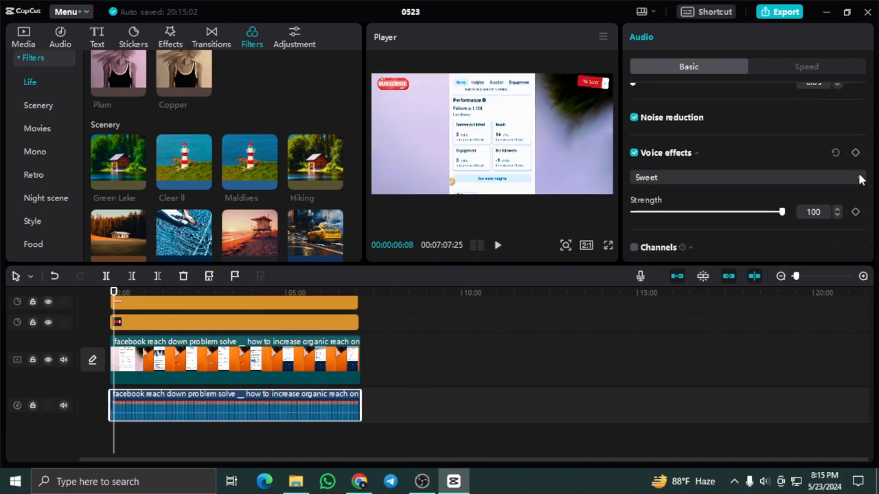
# - Try the Robot voice effect on the audio clip and play it back
pyautogui.click(858, 177)
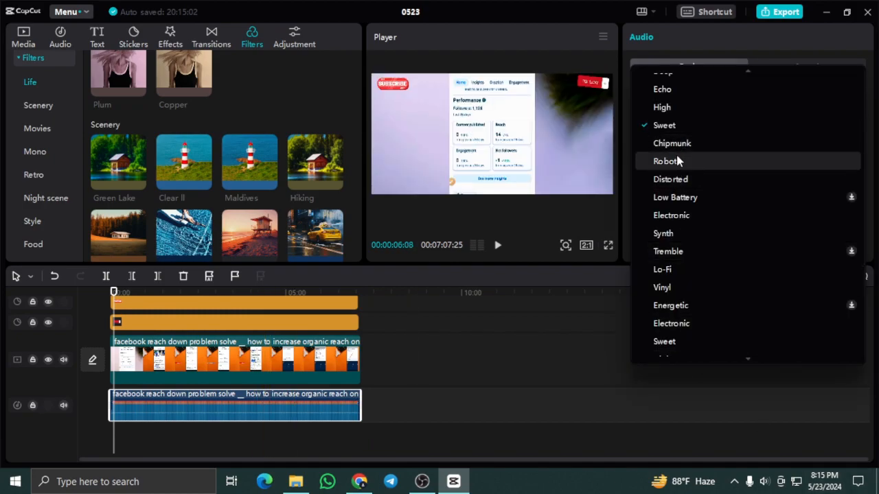
pyautogui.click(681, 161)
pyautogui.click(495, 248)
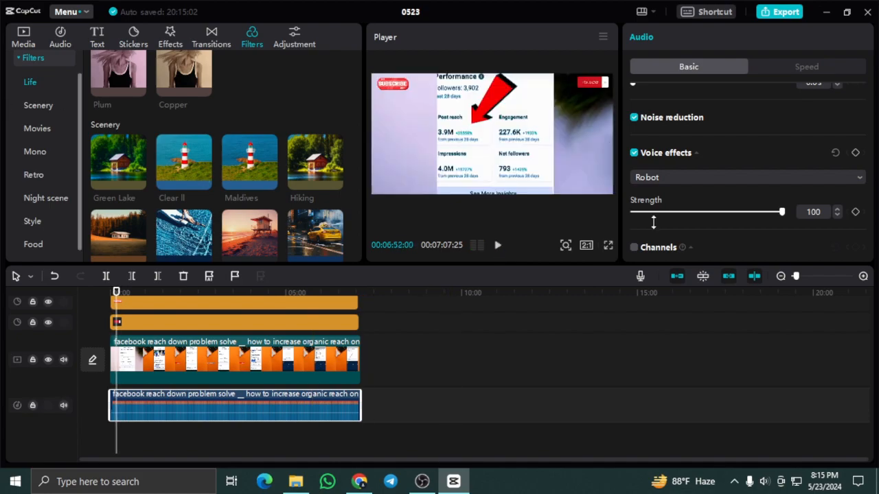
# - Try the Deep voice effect from the end of the effects list and play the audio clip
pyautogui.click(859, 180)
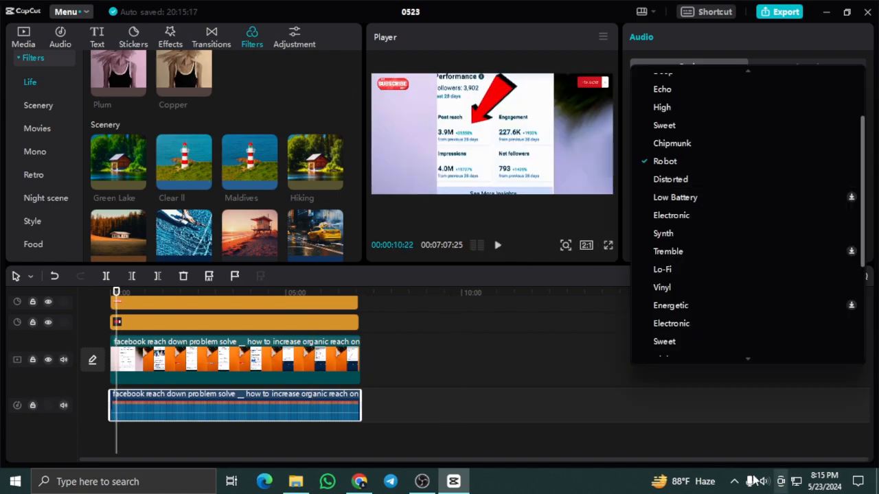
pyautogui.scroll(-2, 819, 182)
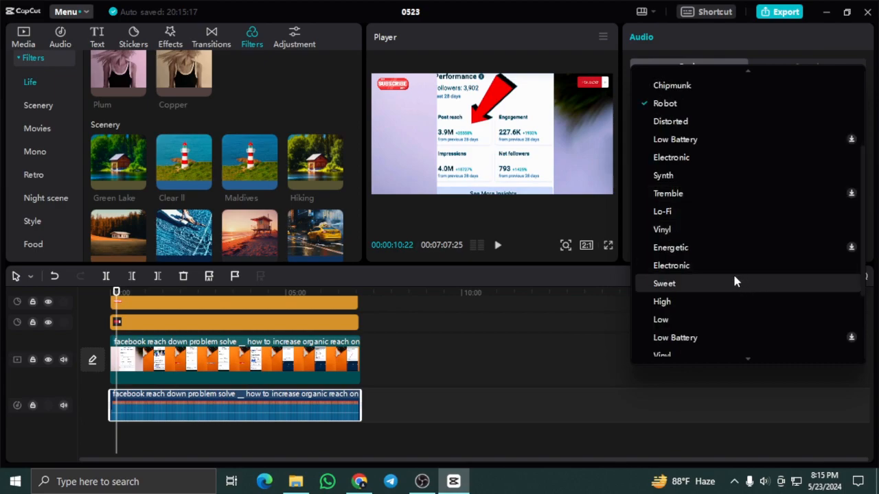
pyautogui.scroll(-1, 695, 339)
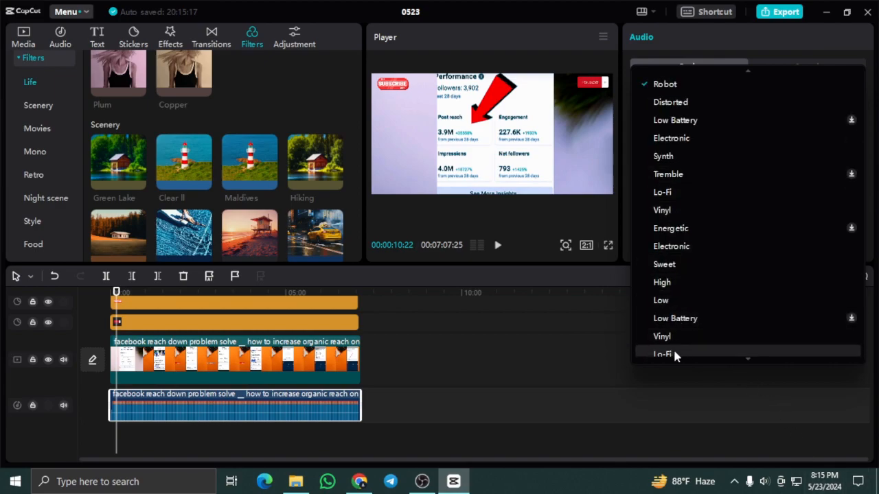
pyautogui.moveTo(866, 252); pyautogui.dragTo(849, 311)
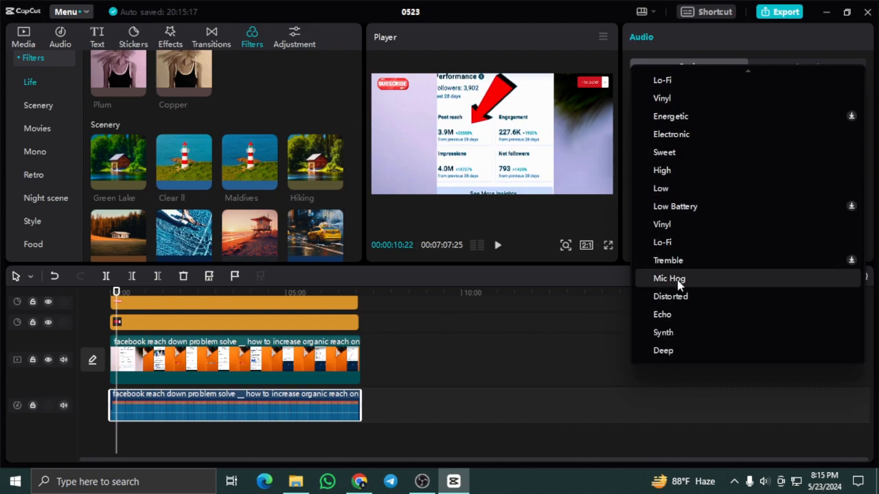
pyautogui.click(671, 352)
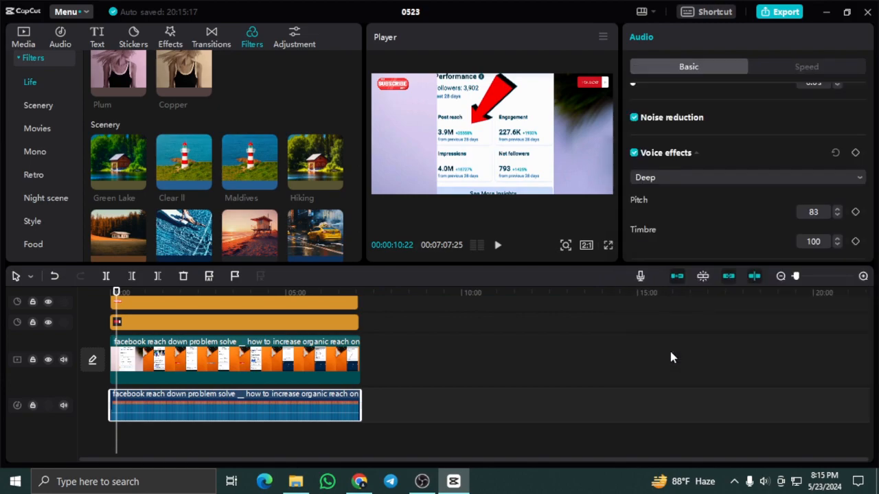
pyautogui.click(499, 248)
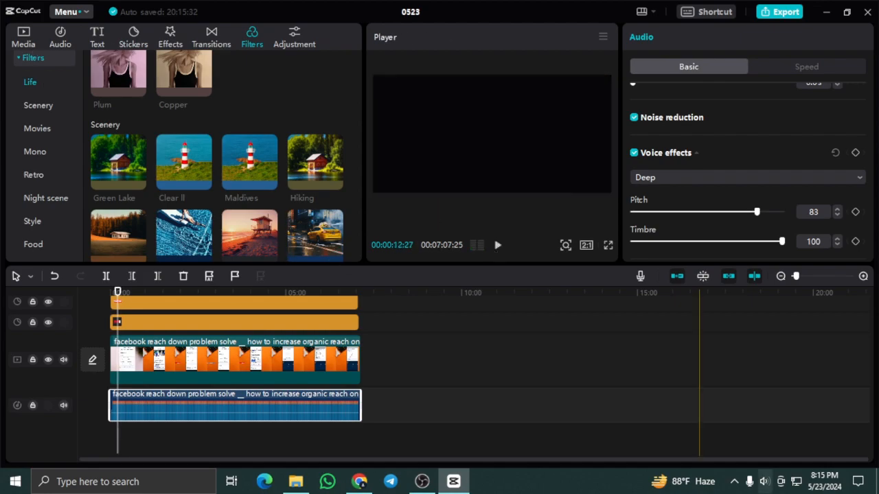
# - Apply the Energetic voice effect to the audio clip, preview it and return the playhead to the start
pyautogui.click(863, 180)
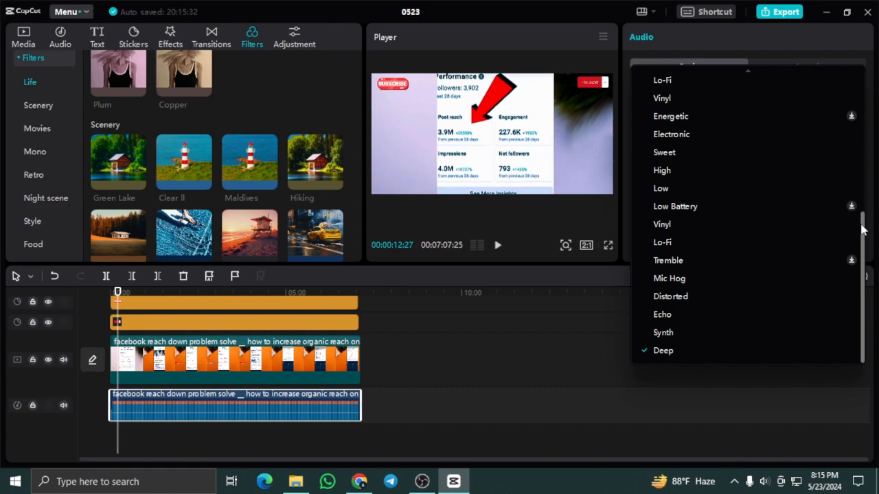
pyautogui.moveTo(865, 230); pyautogui.dragTo(855, 112)
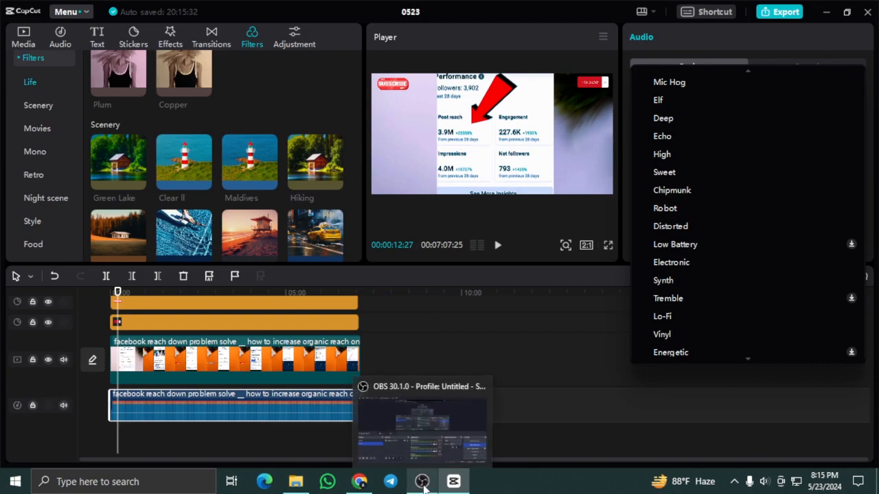
pyautogui.scroll(2, 701, 196)
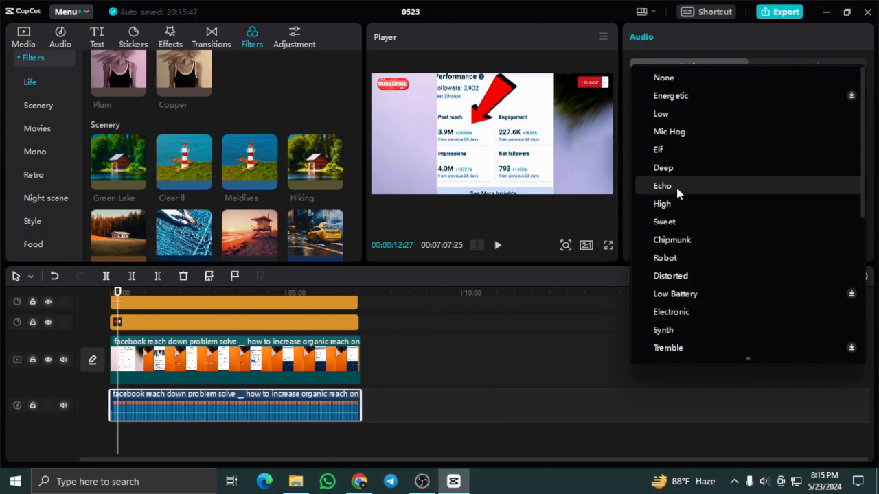
pyautogui.click(671, 101)
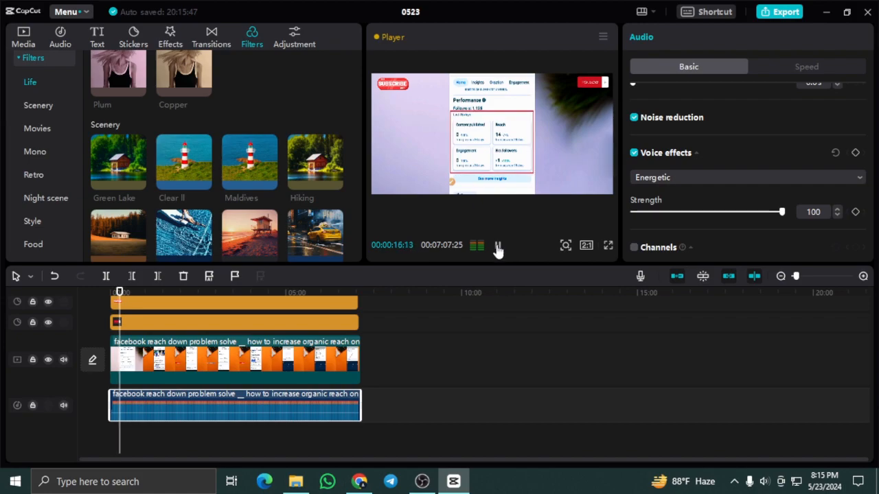
pyautogui.click(498, 249)
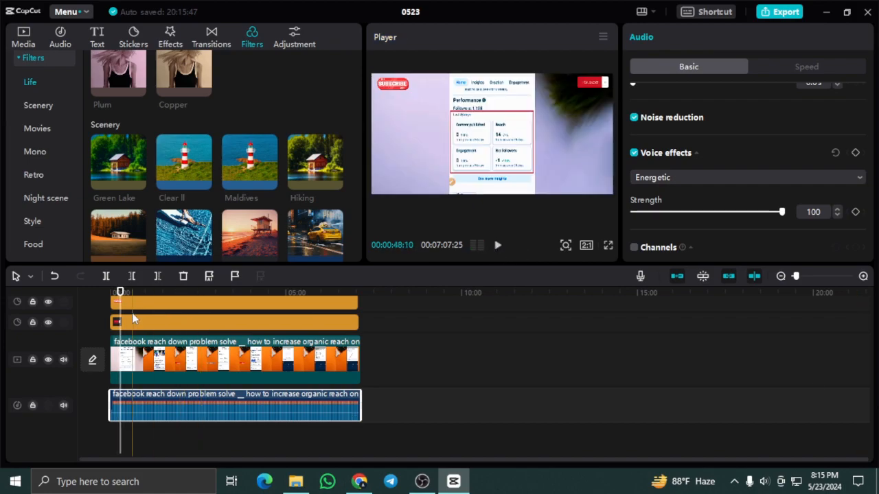
pyautogui.moveTo(120, 294); pyautogui.dragTo(1, 302)
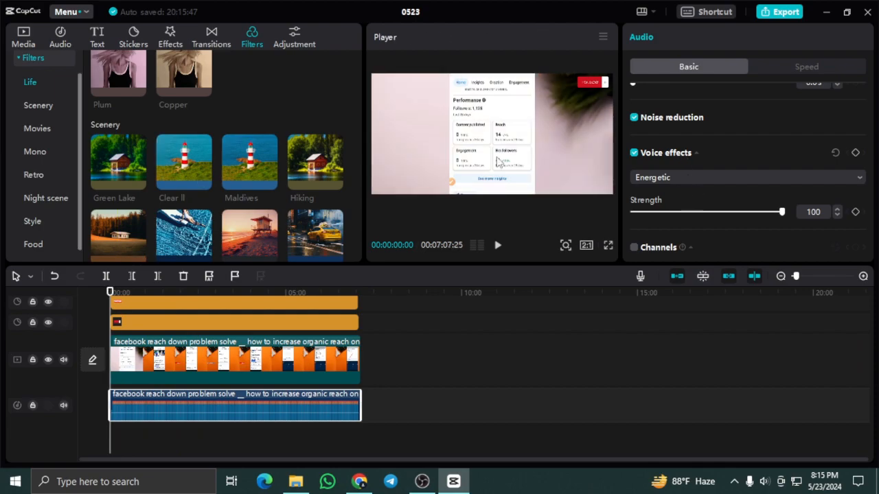
pyautogui.scroll(-1, 755, 165)
pyautogui.scroll(5, 816, 164)
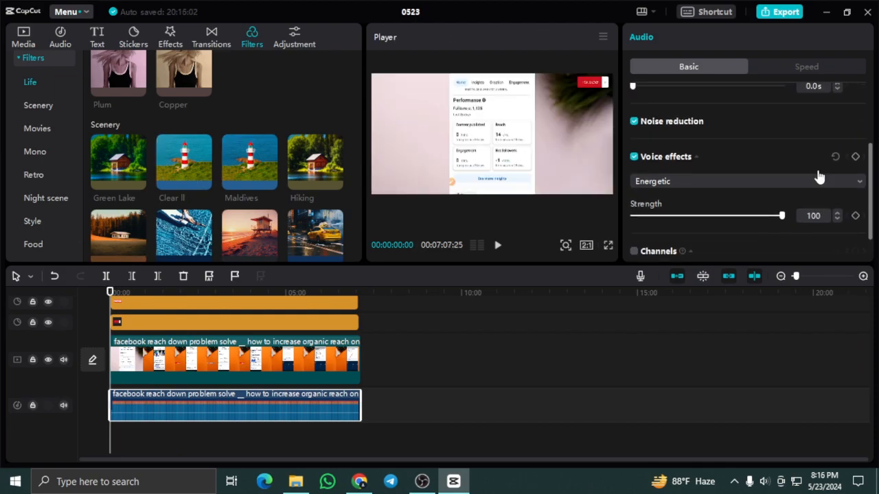
pyautogui.scroll(1, 504, 371)
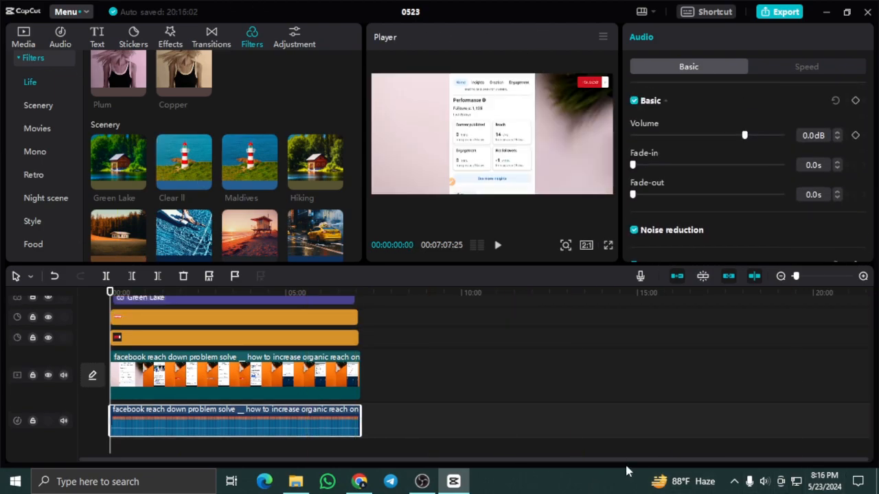
pyautogui.scroll(2, 206, 172)
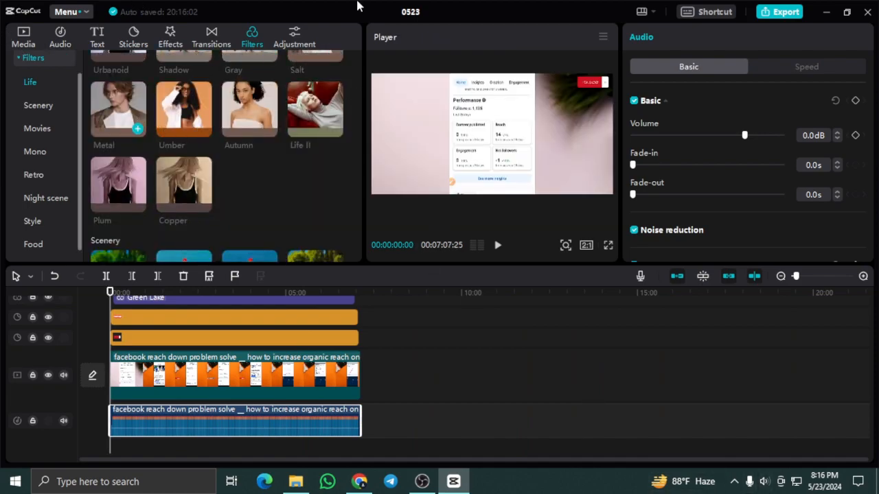
pyautogui.scroll(-3, 160, 255)
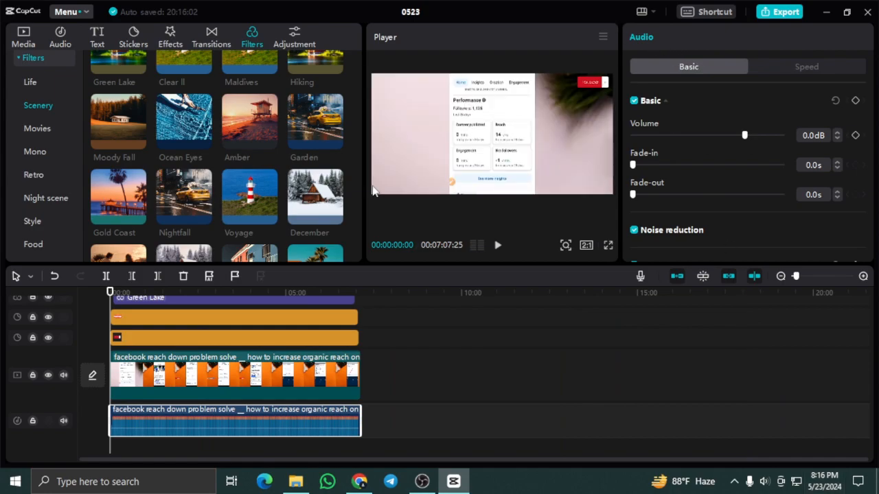
# - Extend the Green Lake filter to the end of the video and check the ends of the sticker and audio clips
pyautogui.click(215, 379)
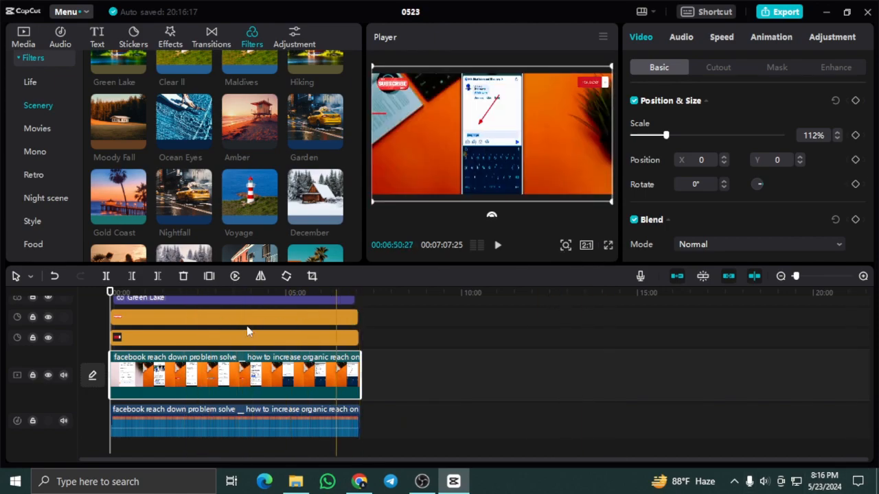
pyautogui.click(354, 300)
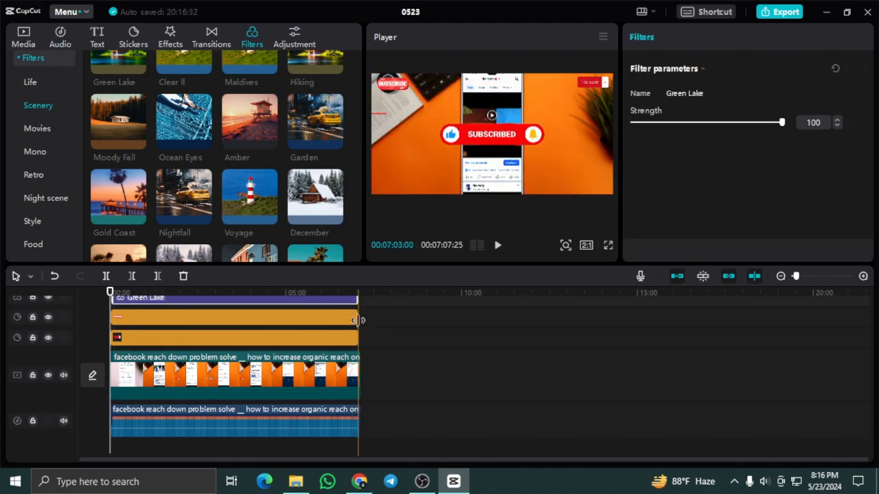
pyautogui.click(356, 317)
pyautogui.click(357, 336)
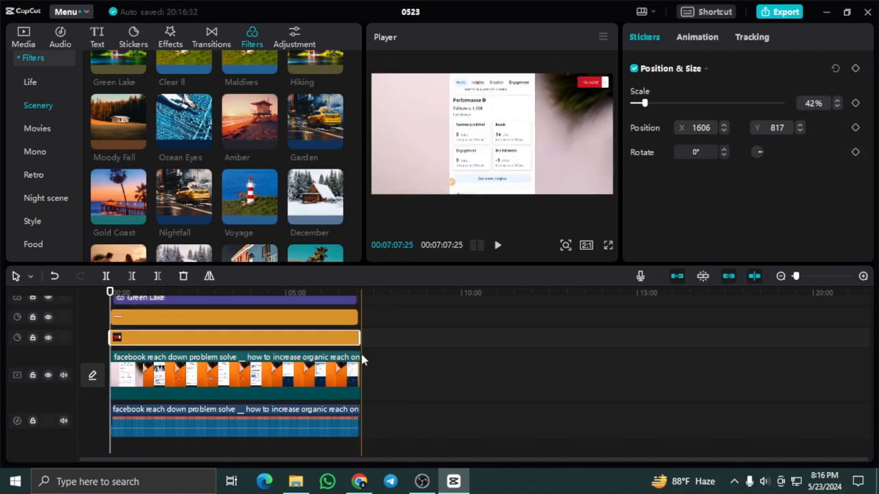
pyautogui.click(355, 422)
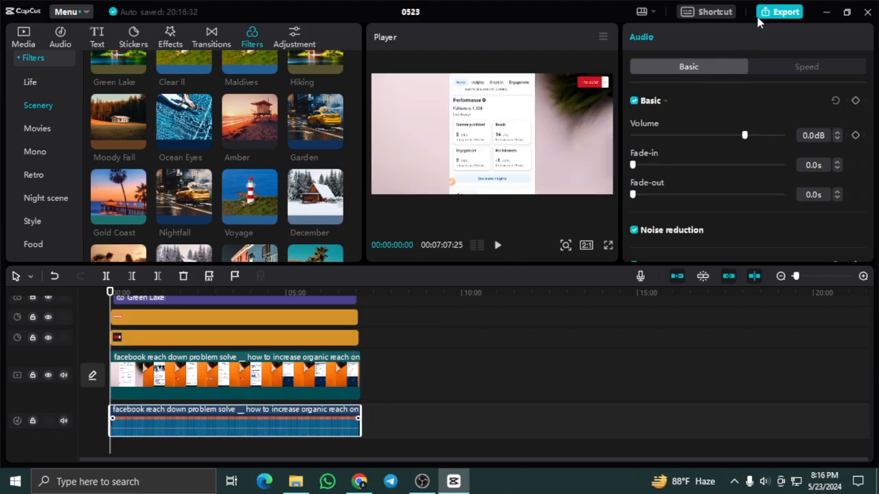
# - In the export settings, choose the Desktop folder as the destination and 720P as the resolution
pyautogui.click(778, 12)
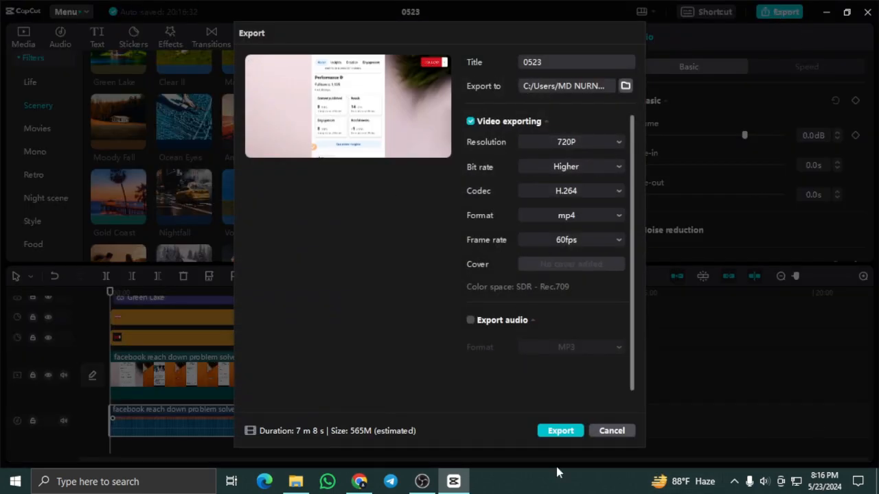
pyautogui.click(625, 86)
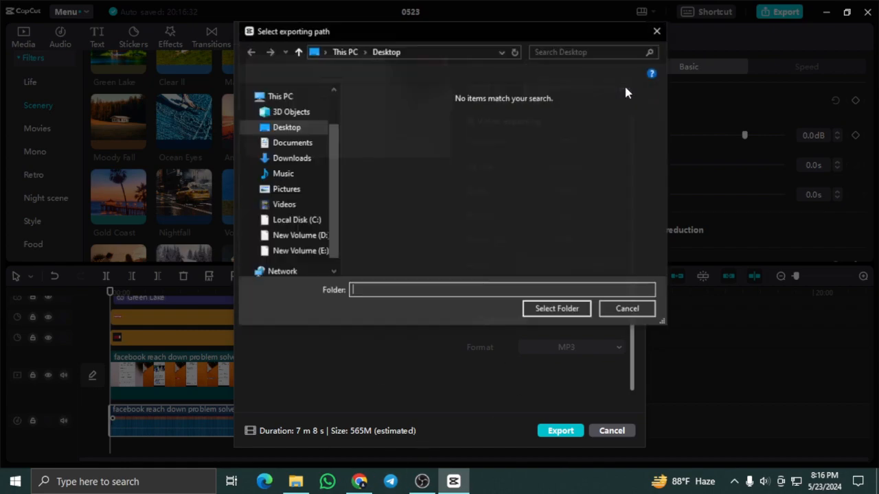
pyautogui.click(300, 131)
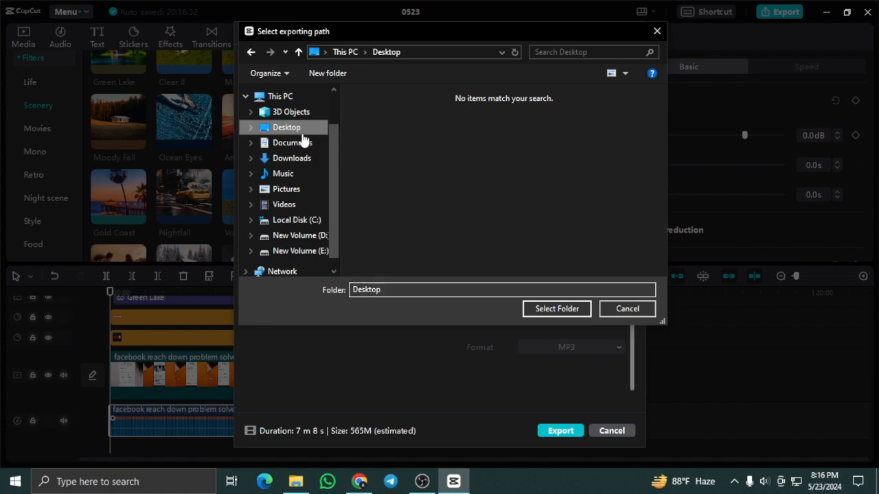
pyautogui.click(533, 312)
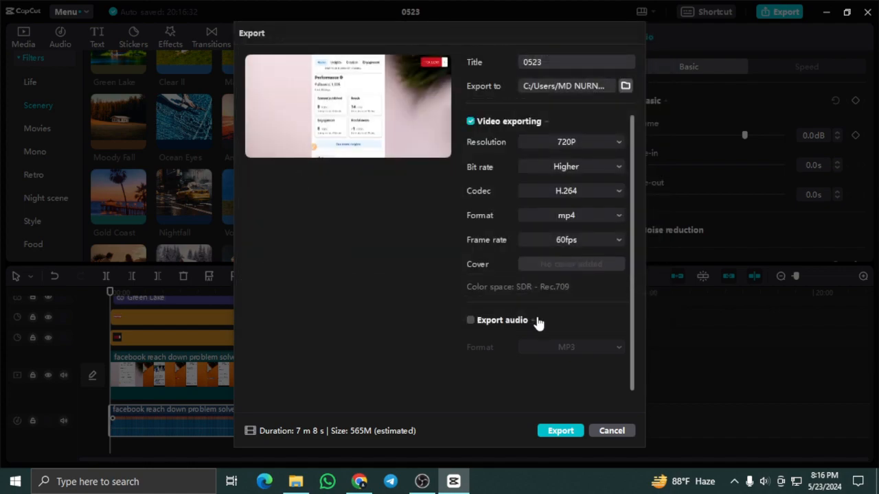
pyautogui.click(616, 142)
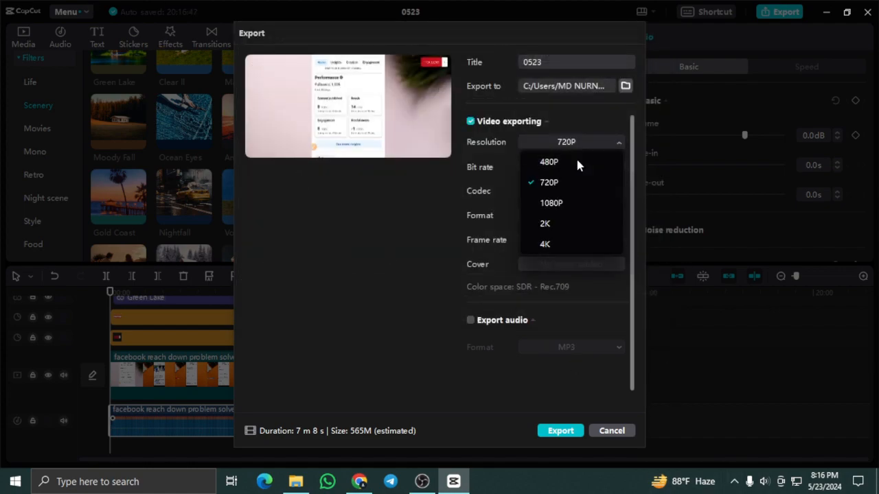
pyautogui.click(550, 182)
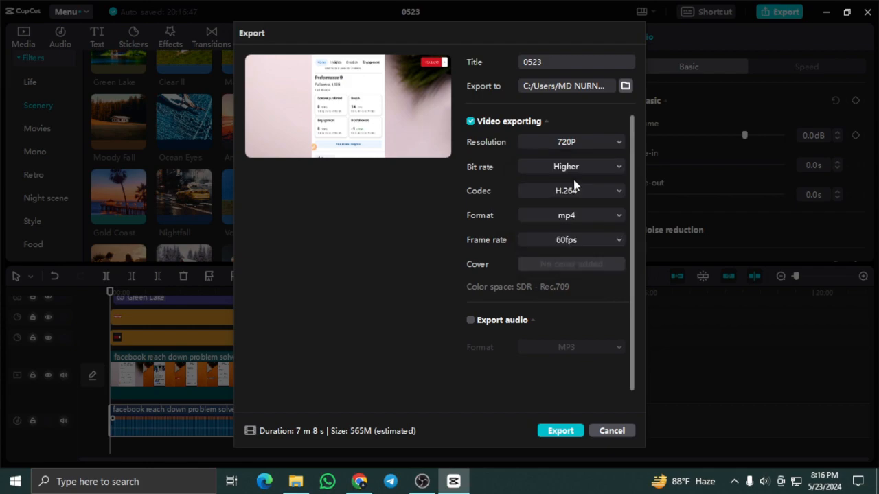
# - Confirm 720P as the export resolution and export the video 0523
pyautogui.click(612, 141)
pyautogui.click(558, 205)
pyautogui.click(601, 143)
pyautogui.click(554, 183)
pyautogui.click(558, 431)
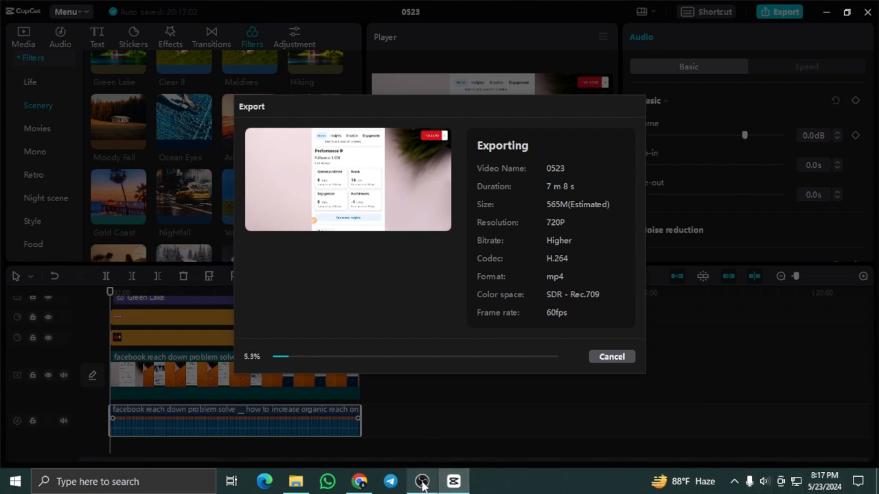
pyautogui.moveTo(421, 486)
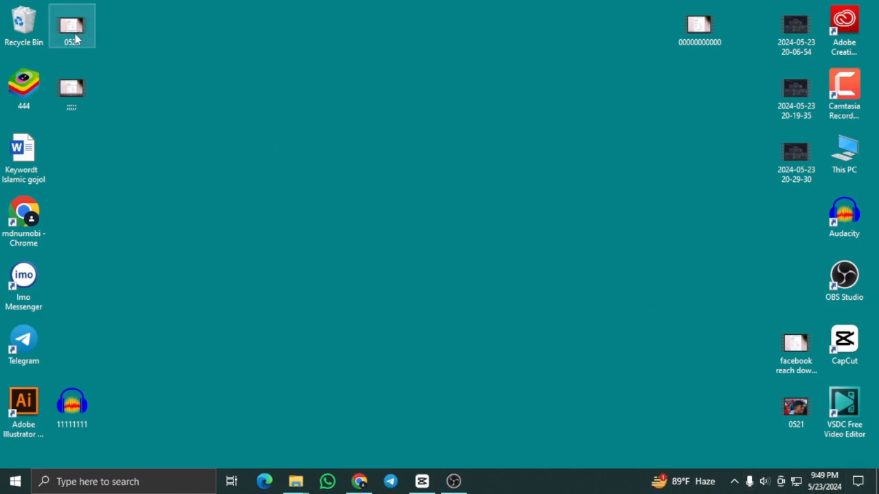
# - Turn down the system volume and briefly play the exported video 0523 from the desktop in Media Player, closing the player when done
pyautogui.click(764, 481)
pyautogui.scroll(-3, 738, 462)
pyautogui.click(582, 482)
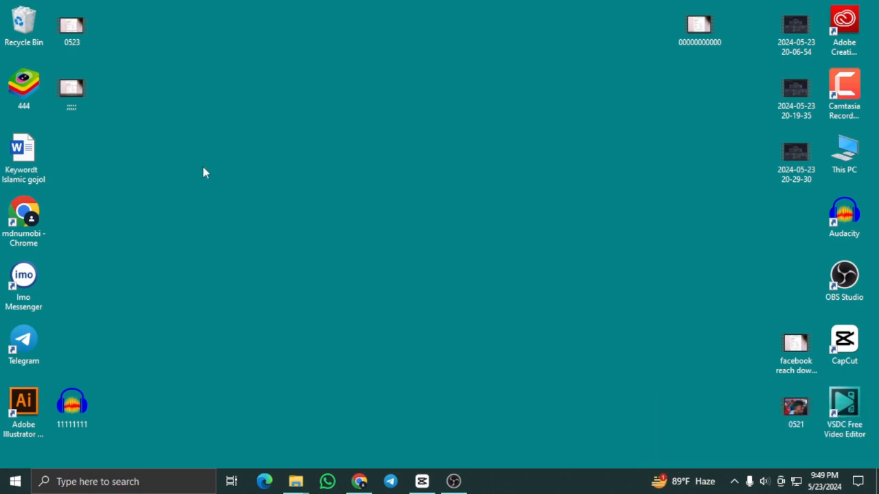
pyautogui.doubleClick(71, 31)
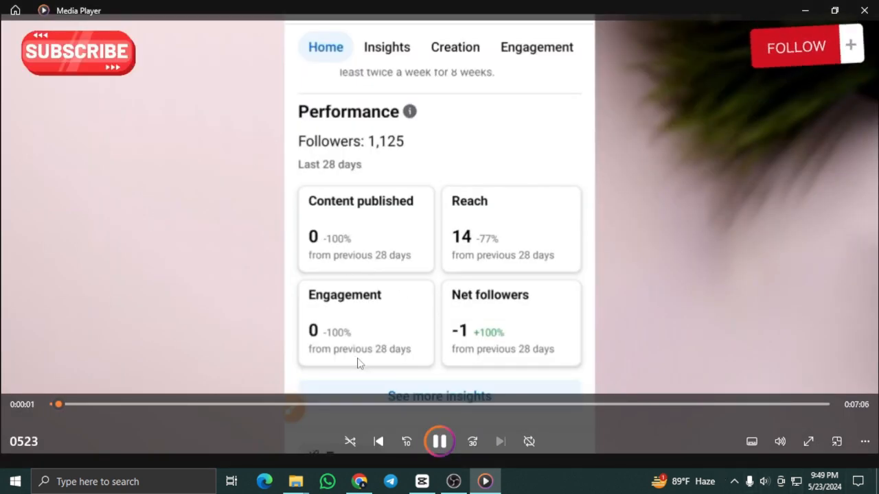
pyautogui.click(441, 442)
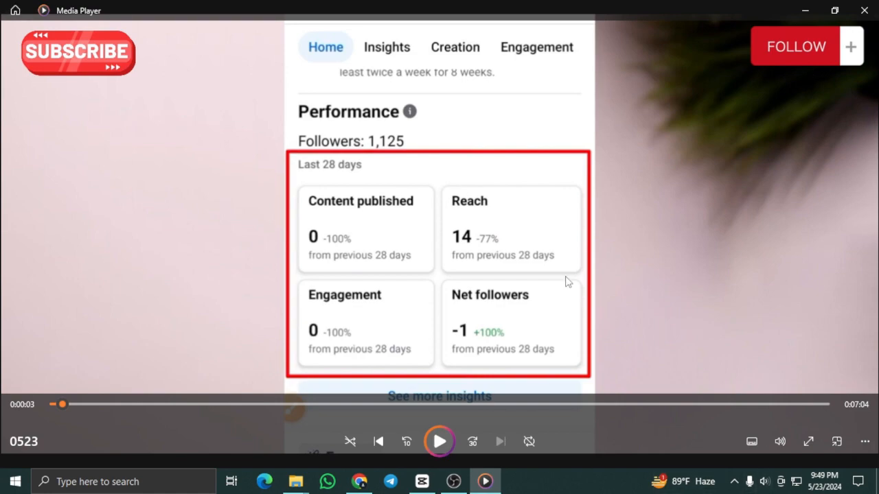
pyautogui.click(864, 11)
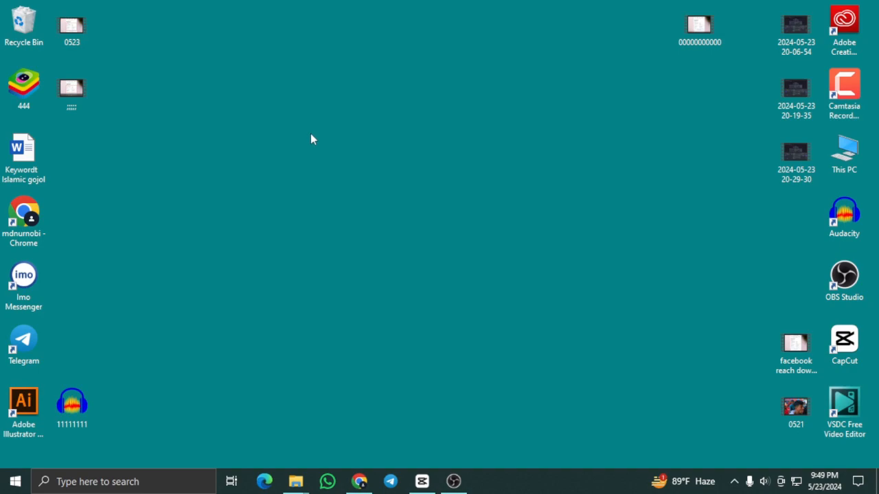